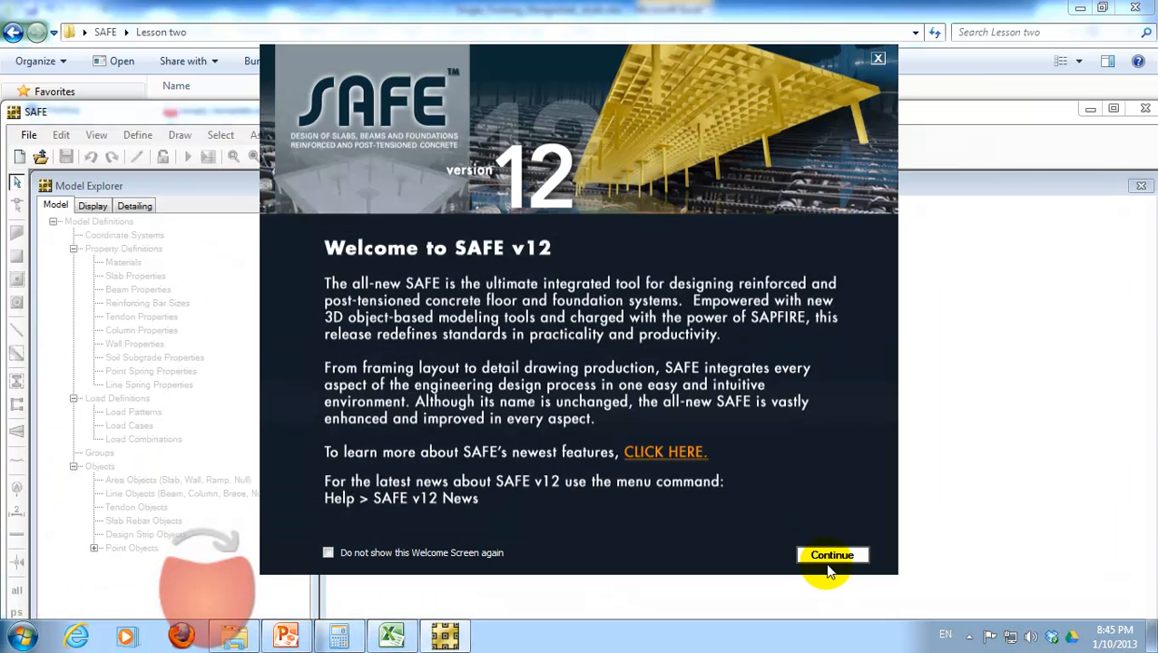
- Dismiss the welcome screen, maximize the program window and start a new model
click(821, 554)
click(739, 414)
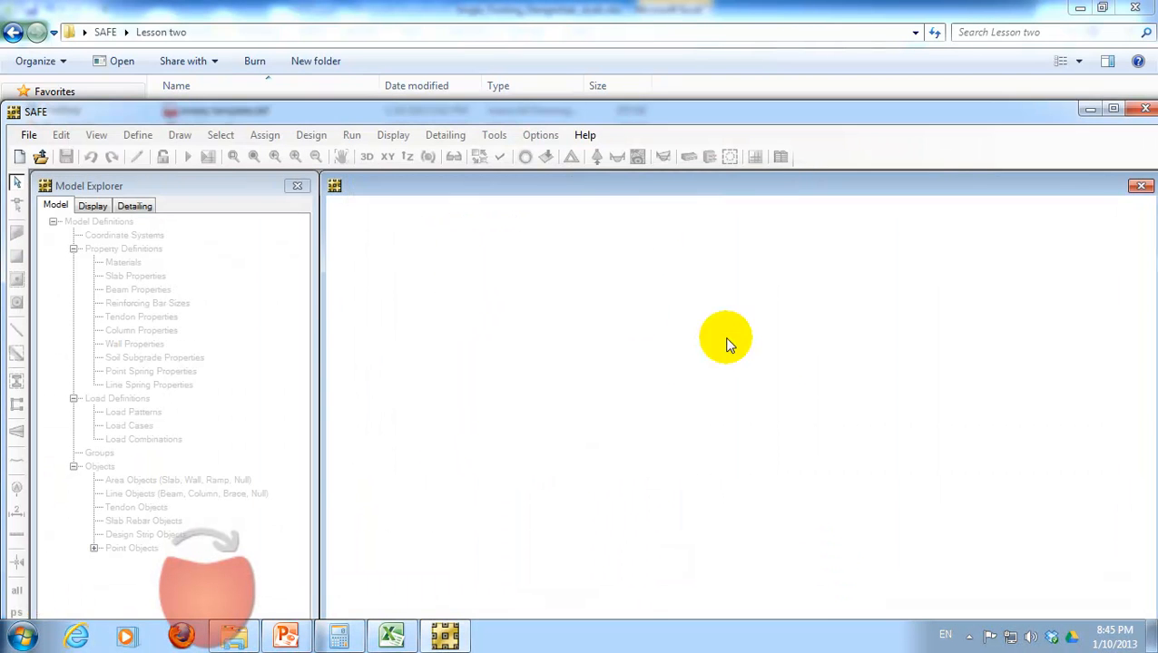
double_click(549, 112)
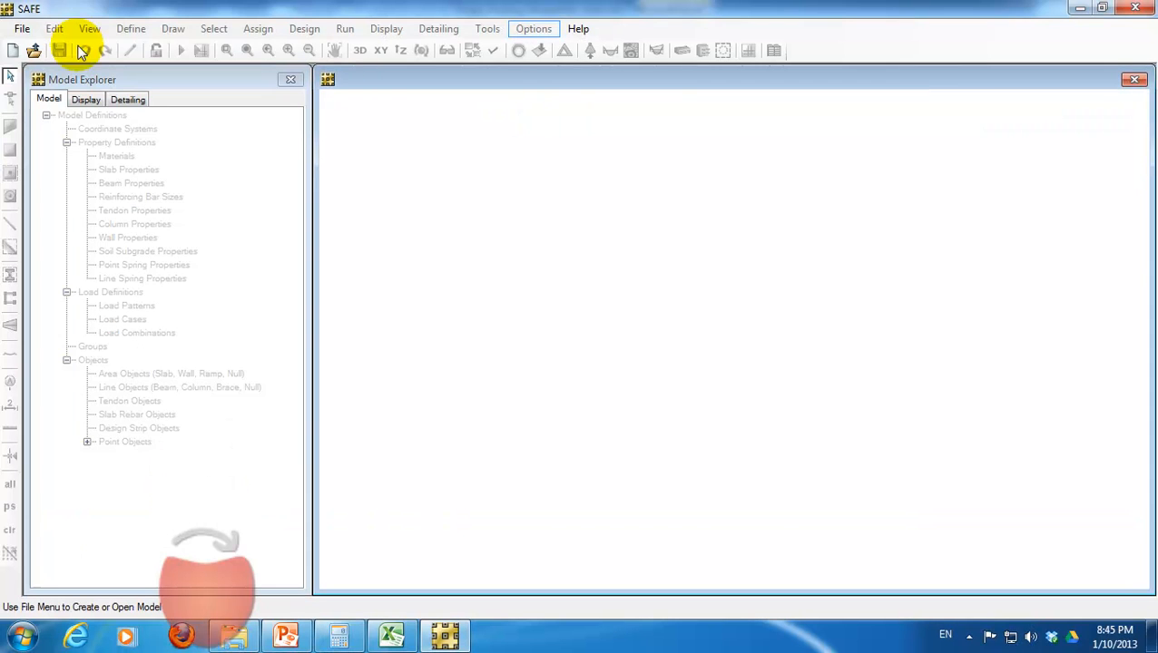
click(21, 29)
click(33, 53)
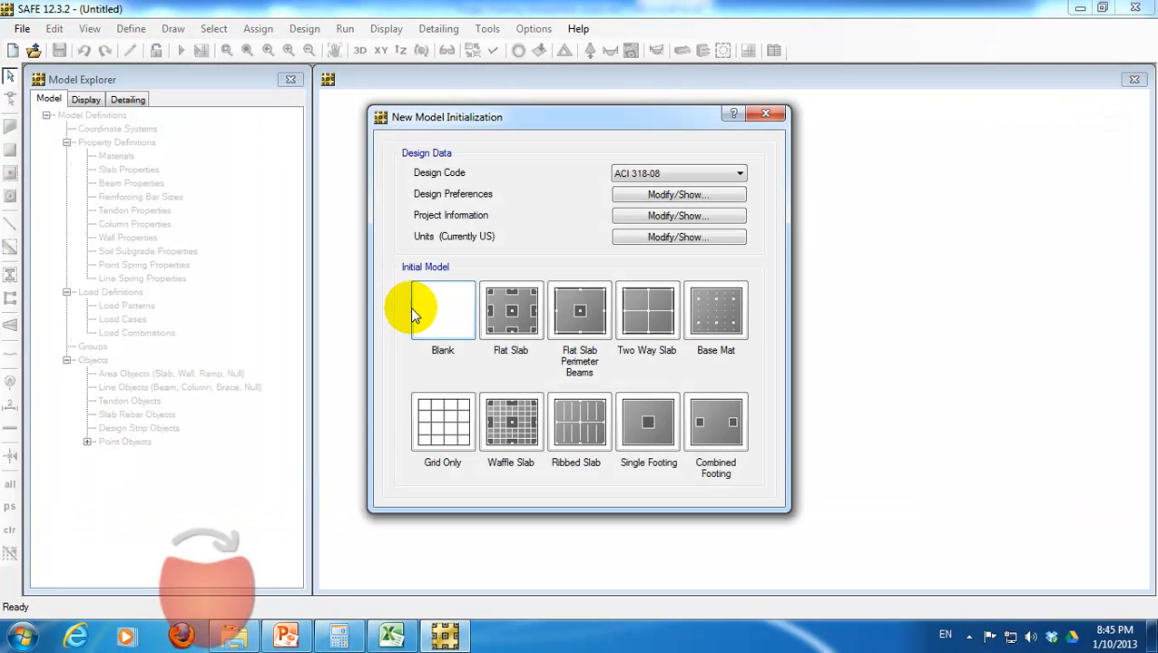
- Open Outline.pdf from the Lesson two folder and read through the lesson list
click(234, 635)
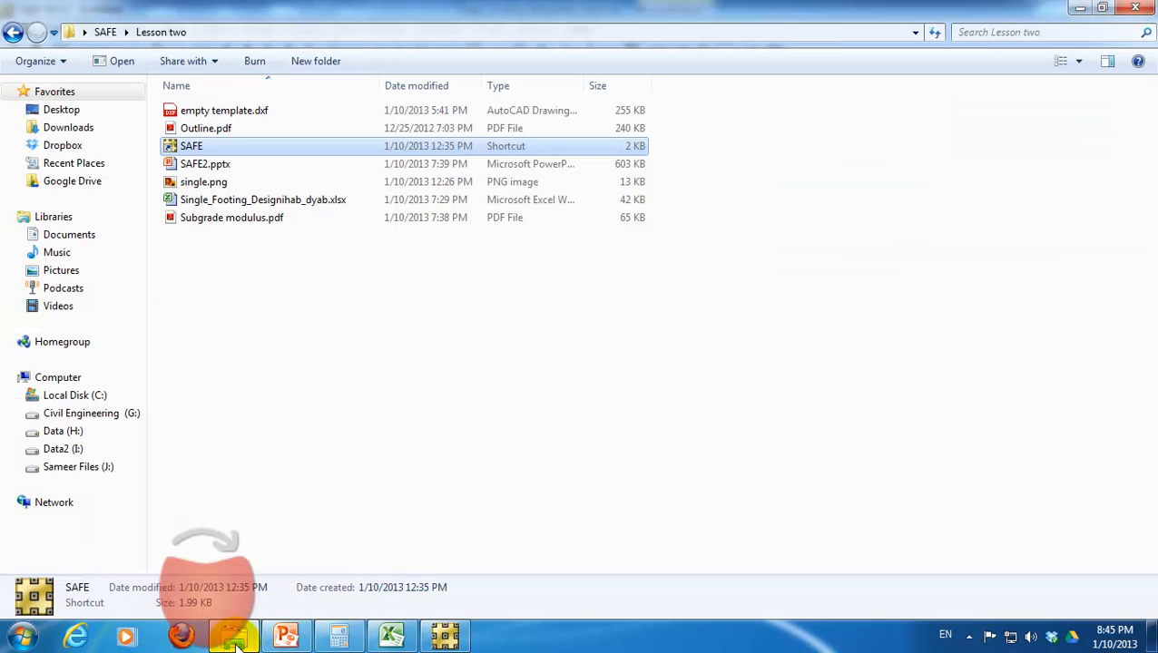
click(245, 127)
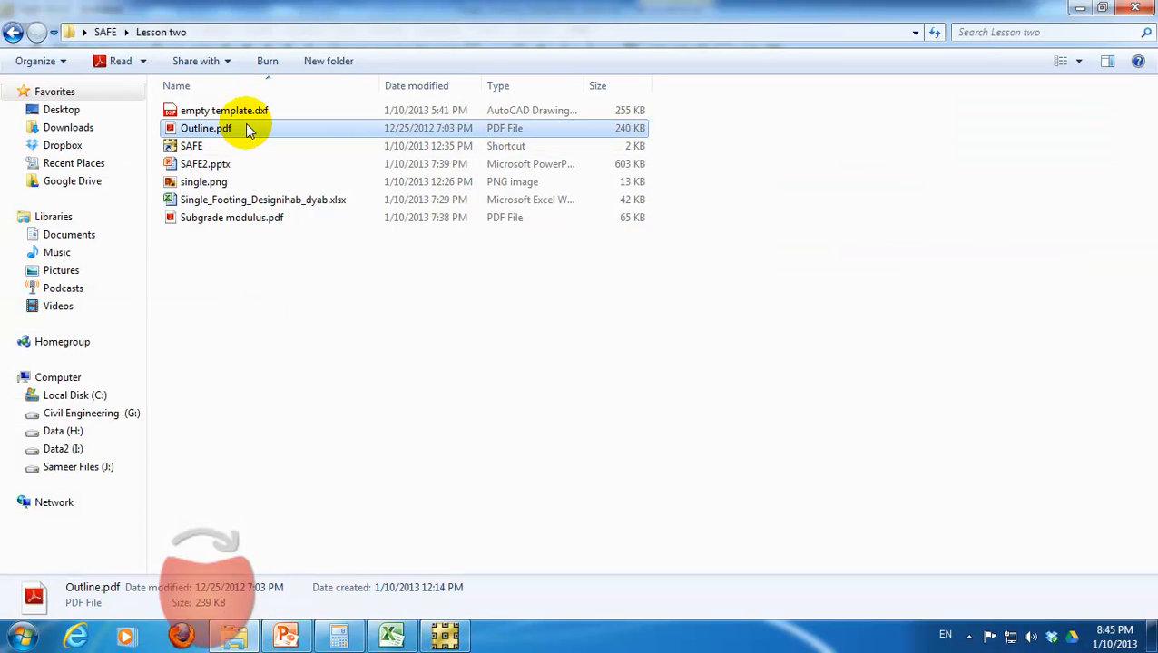
key(Return)
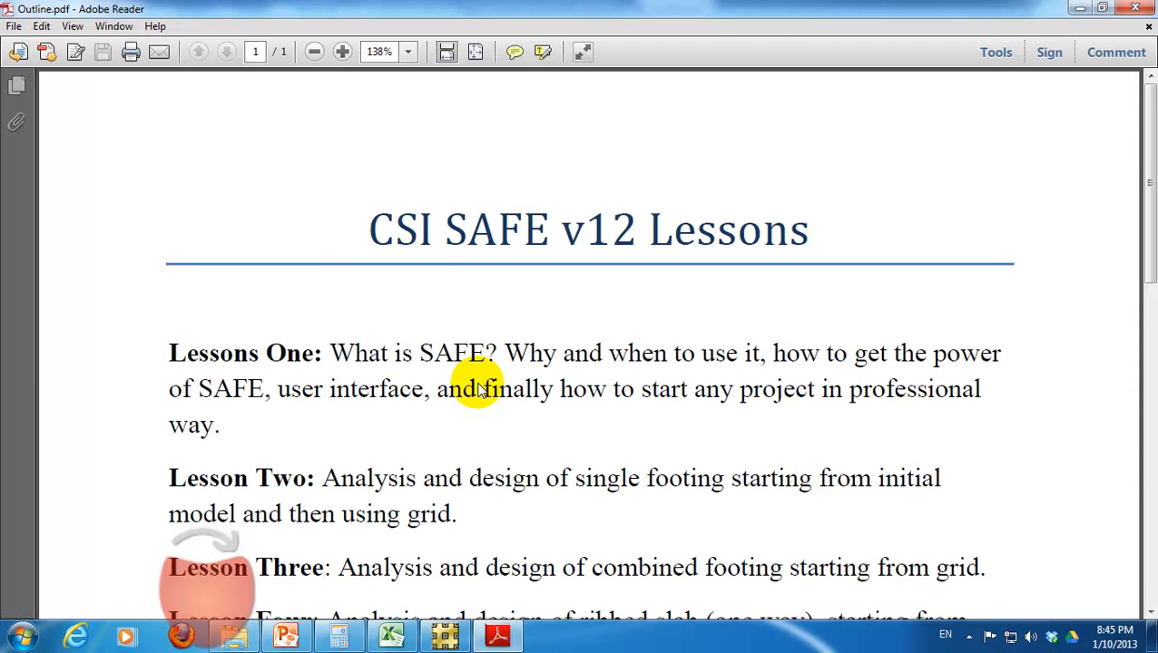
scroll(458, 367, down, 2)
scroll(679, 318, down, 1)
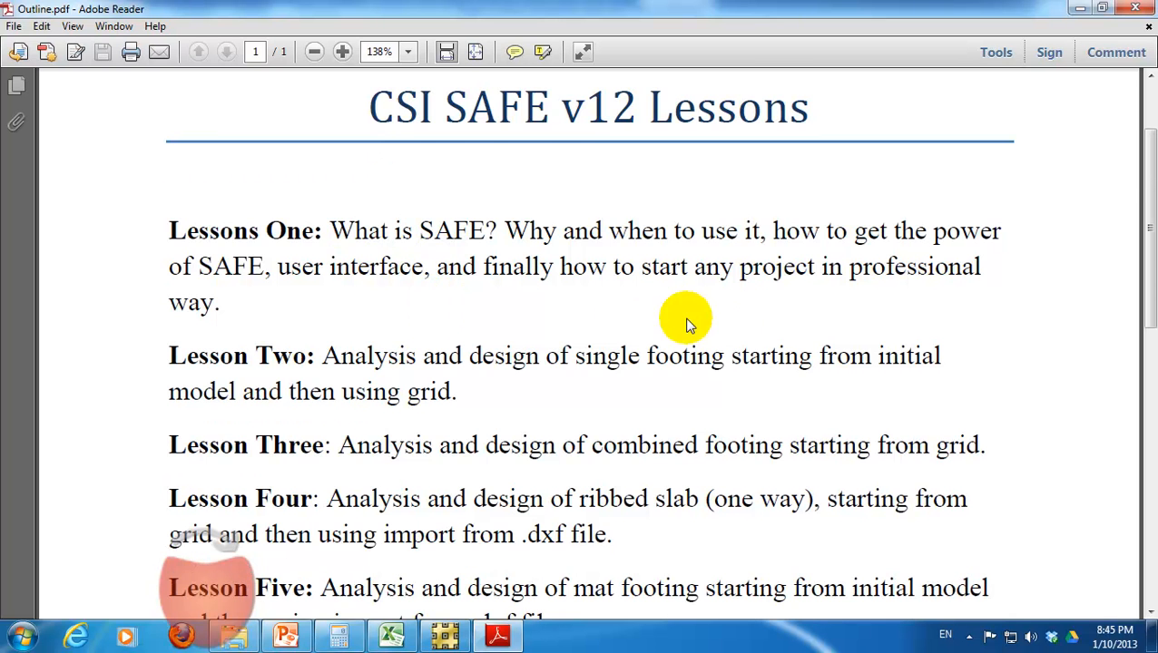
scroll(281, 271, down, 4)
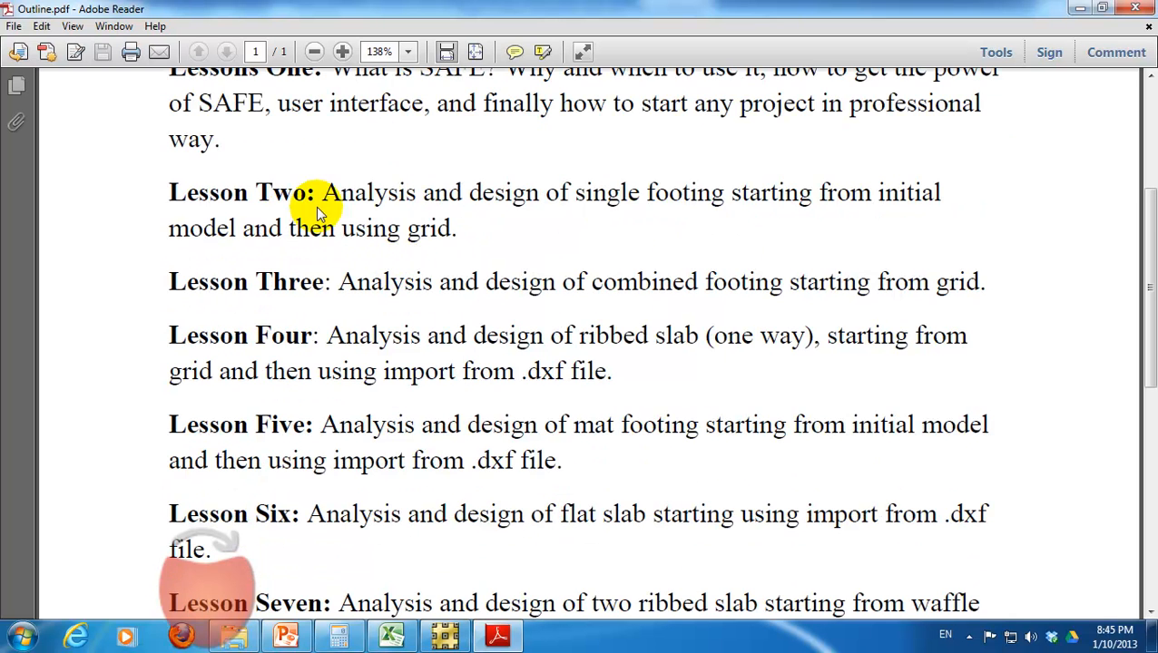
- Compare the Lesson Two description of single footing, initial model and grid with the initial model templates in SAFE
drag(574, 195, 699, 200)
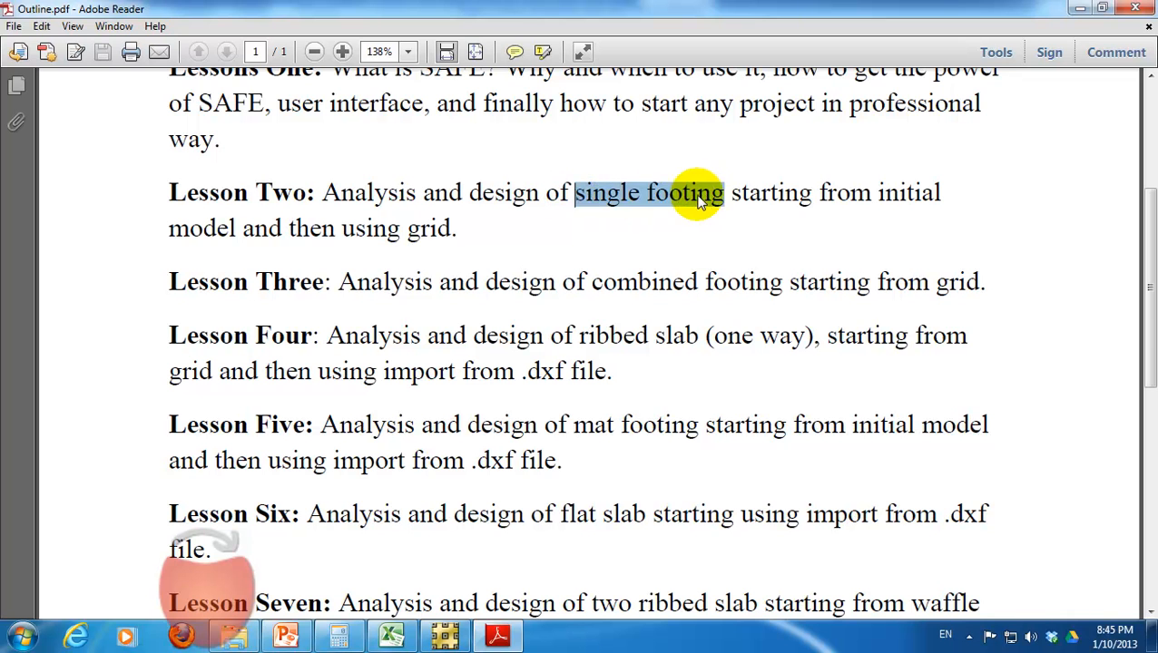
click(706, 199)
drag(943, 193, 898, 193)
click(444, 635)
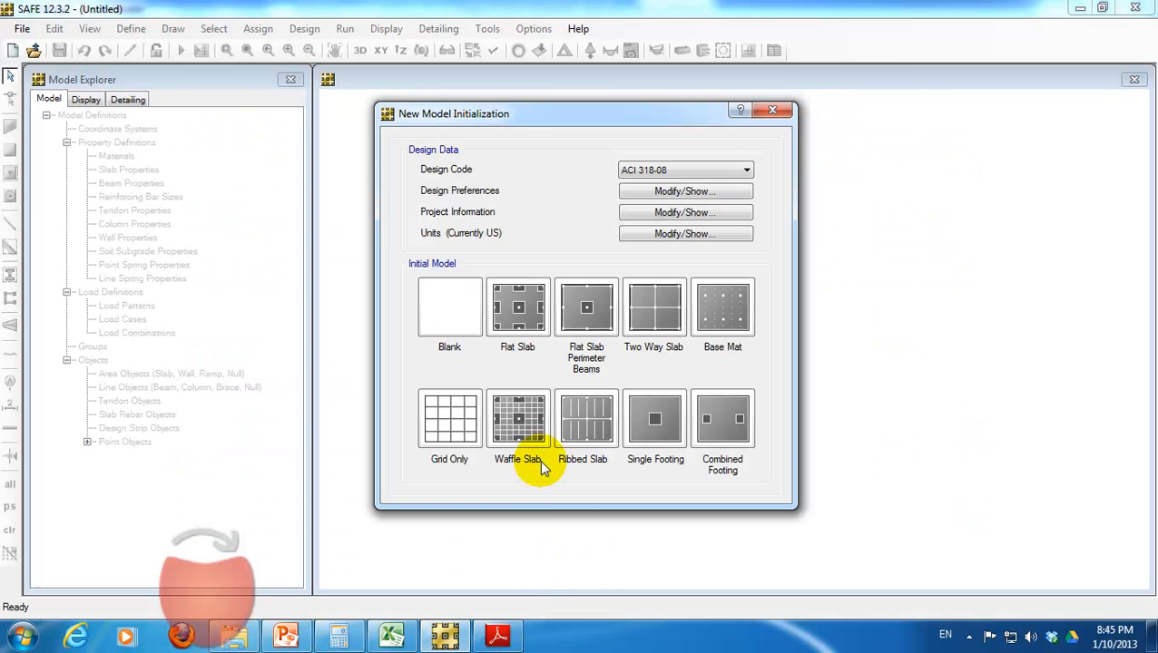
click(497, 635)
drag(457, 228, 343, 229)
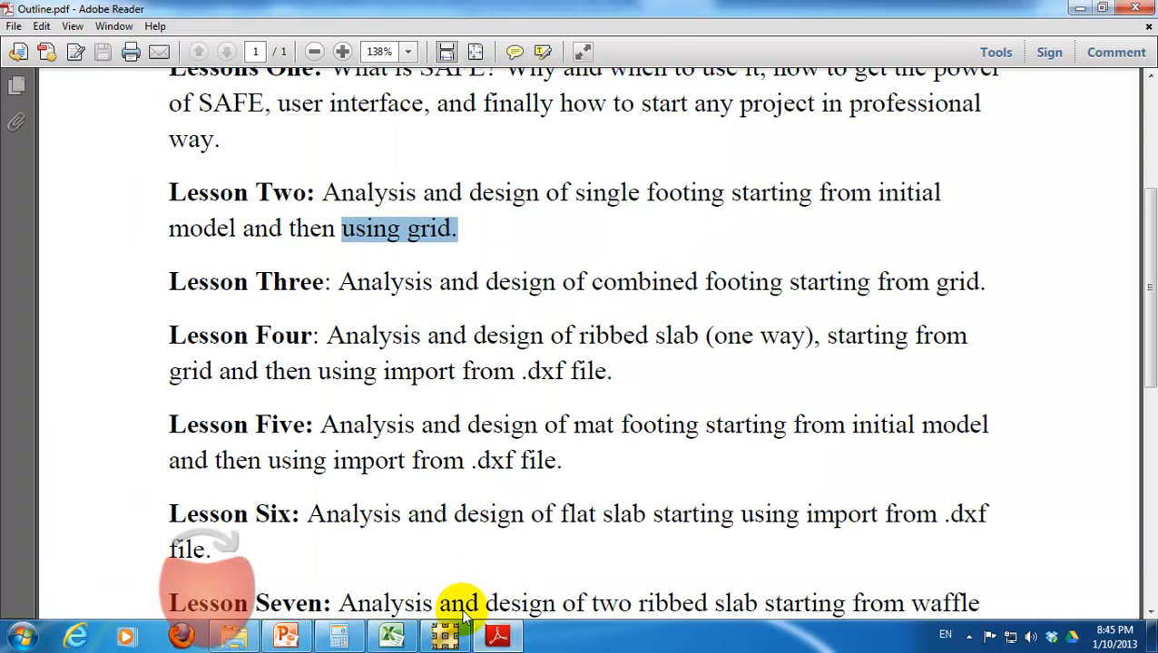
click(445, 635)
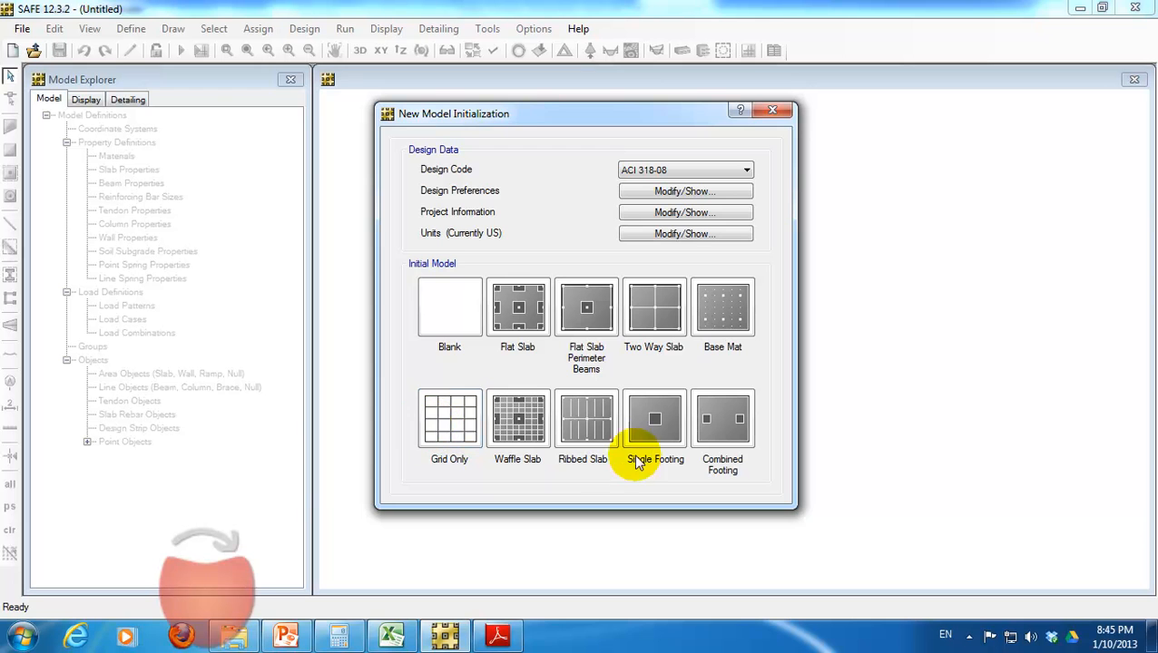
- Apply Tonf, m, C as the consistent units for the new model
mouse_move(529, 116)
mouse_down()
mouse_move(472, 99)
mouse_move(521, 114)
mouse_up()
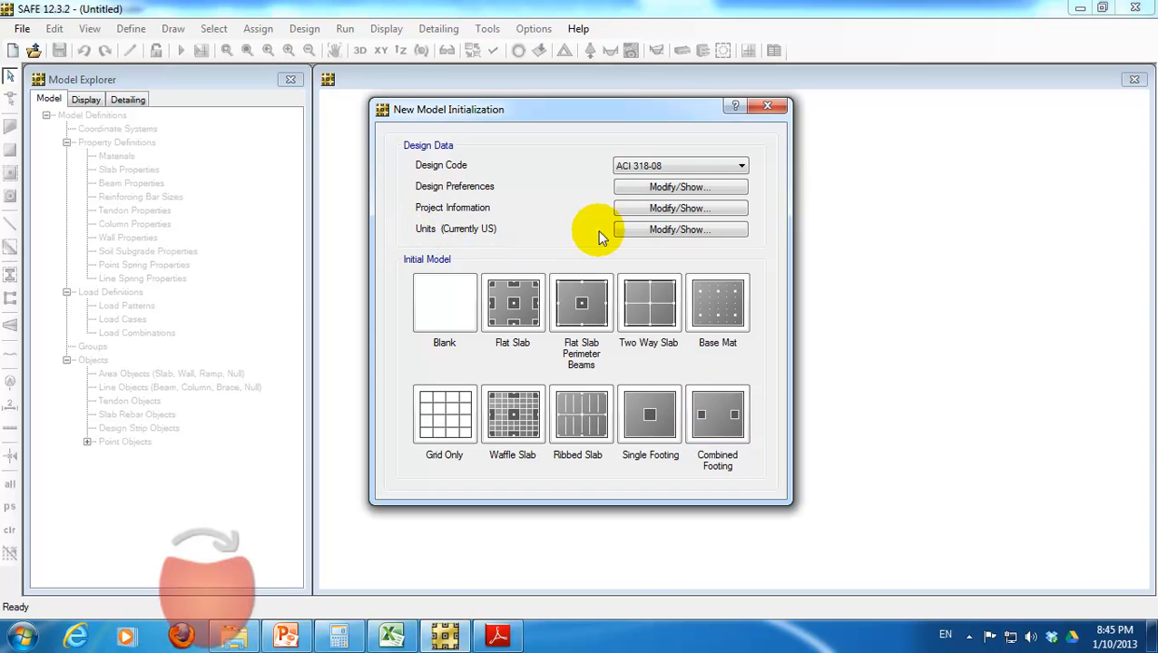
click(681, 229)
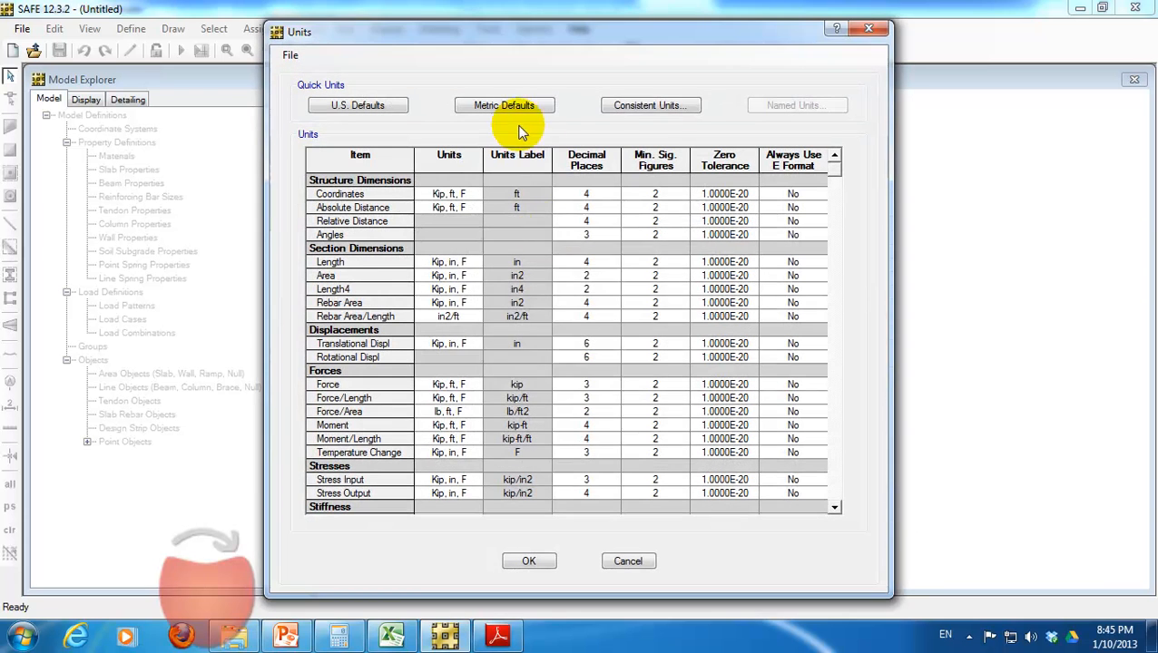
click(640, 106)
click(578, 304)
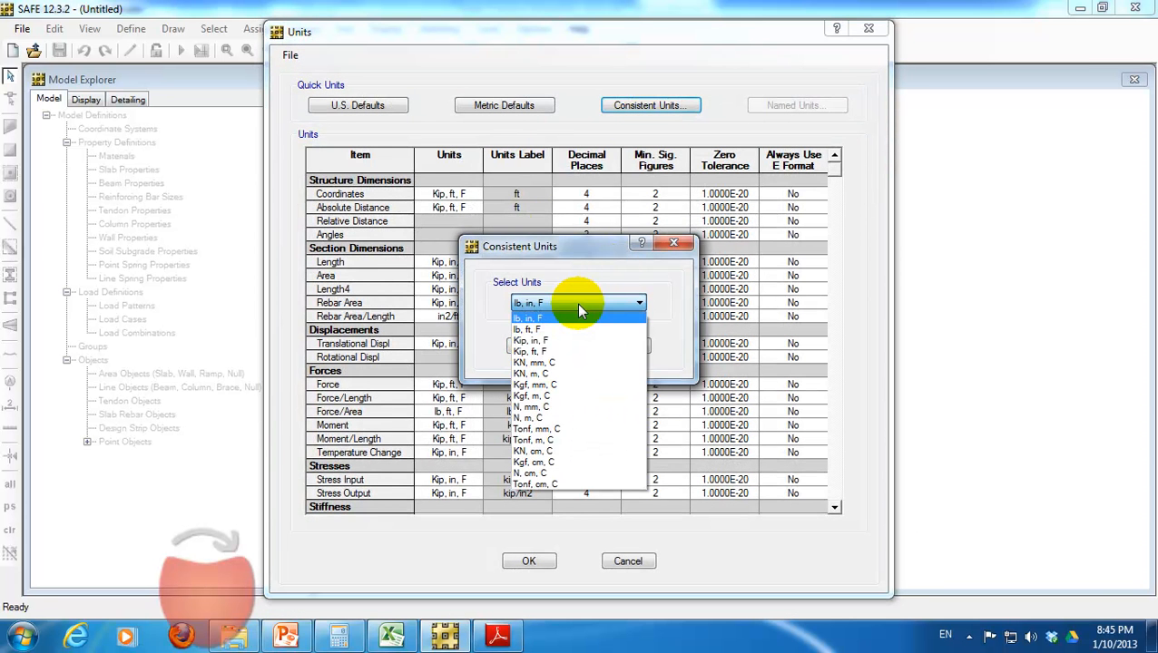
key(t)
key(t)
click(578, 305)
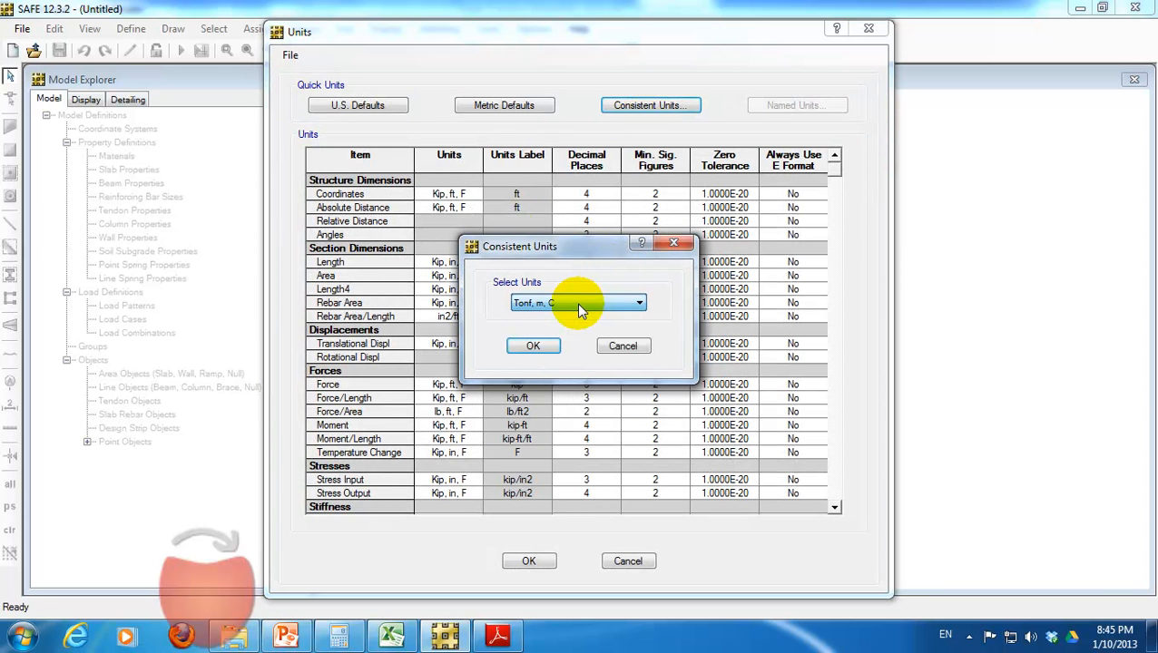
click(528, 346)
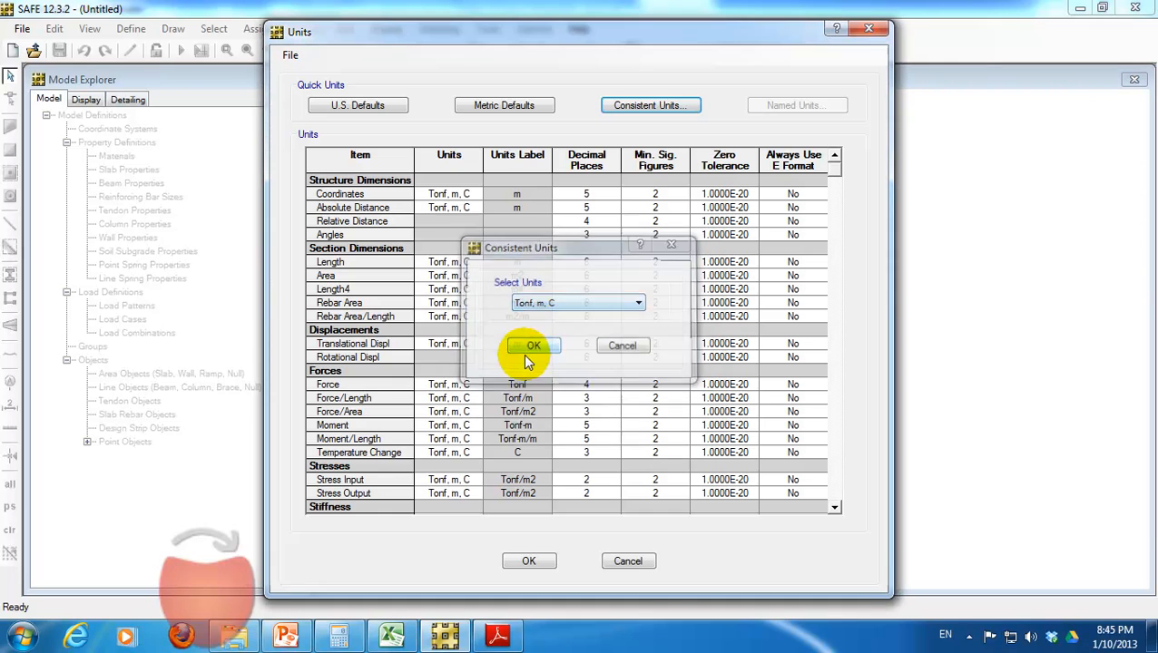
- Reselect Tonf, m, C as the consistent units and accept the unit settings
click(648, 105)
click(542, 304)
key(t)
key(t)
key(t)
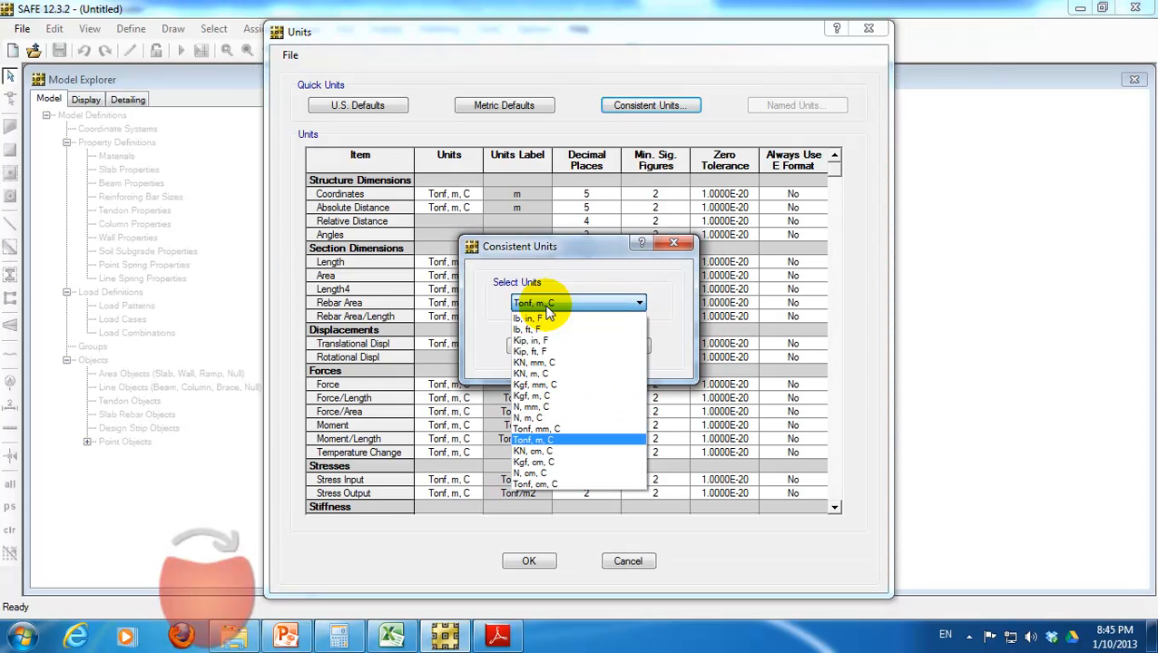
key(t)
key(t)
key(Return)
click(537, 345)
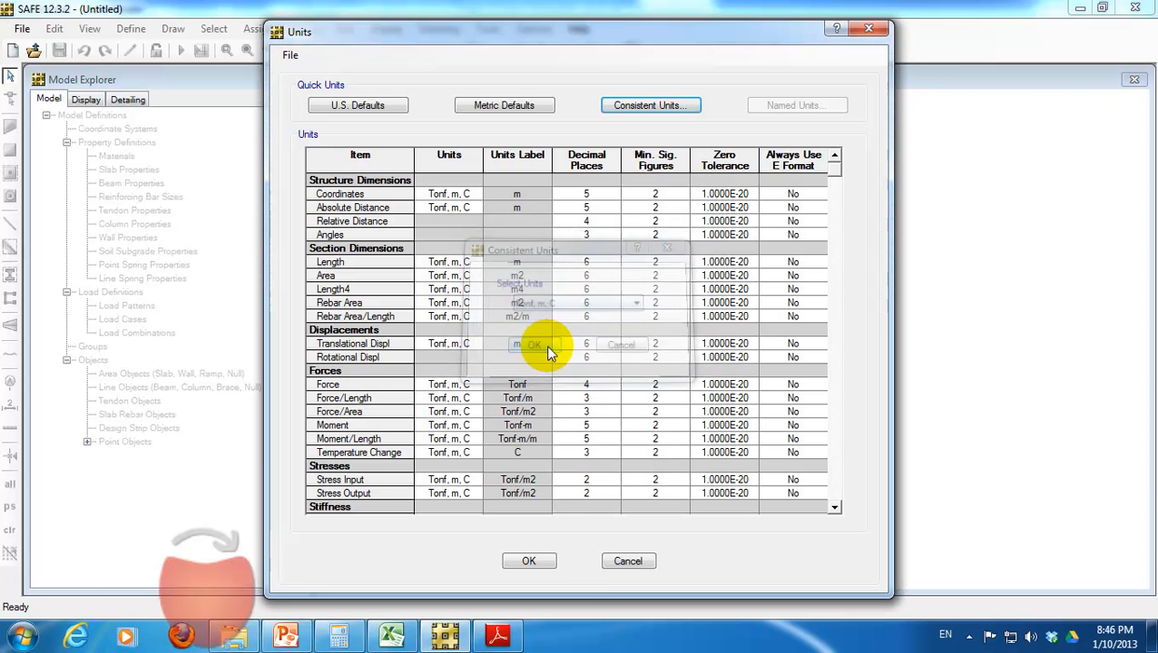
click(545, 569)
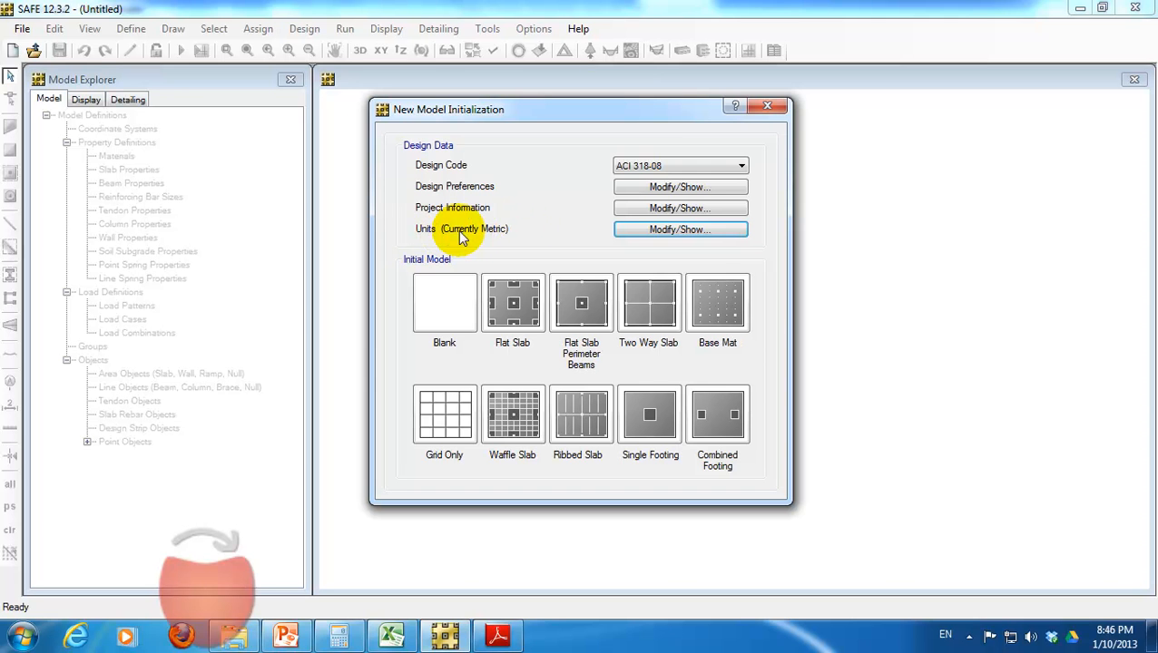
- Review the available design codes and the minimum slab covers in the design preferences, and close them without saving
click(631, 188)
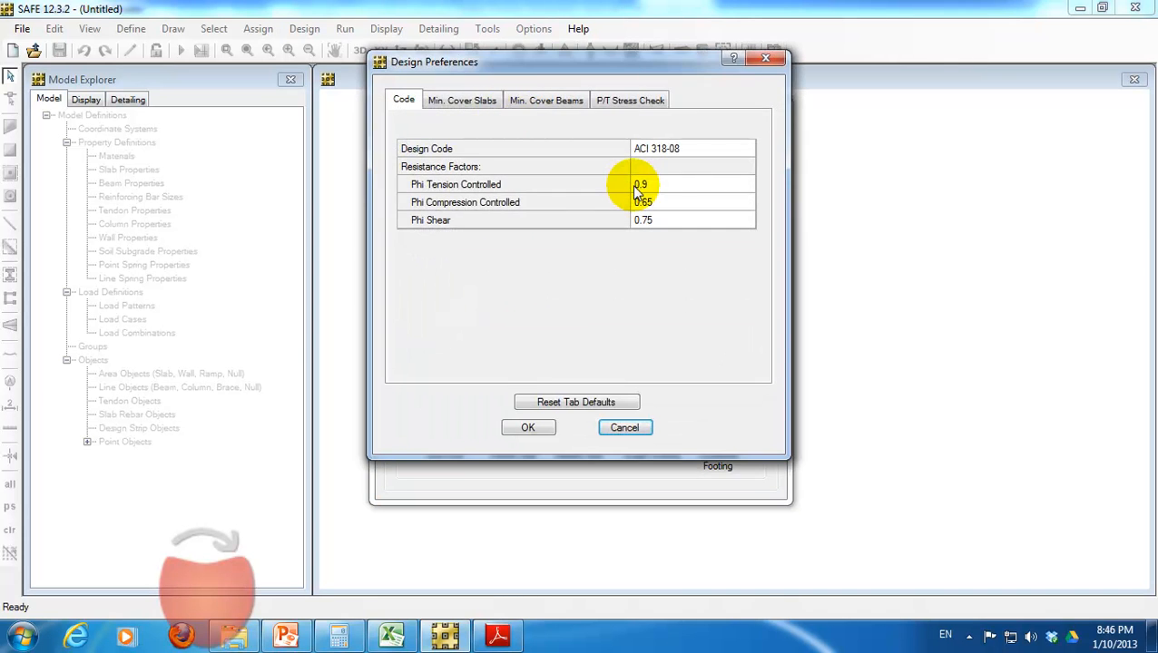
drag(473, 60, 786, 169)
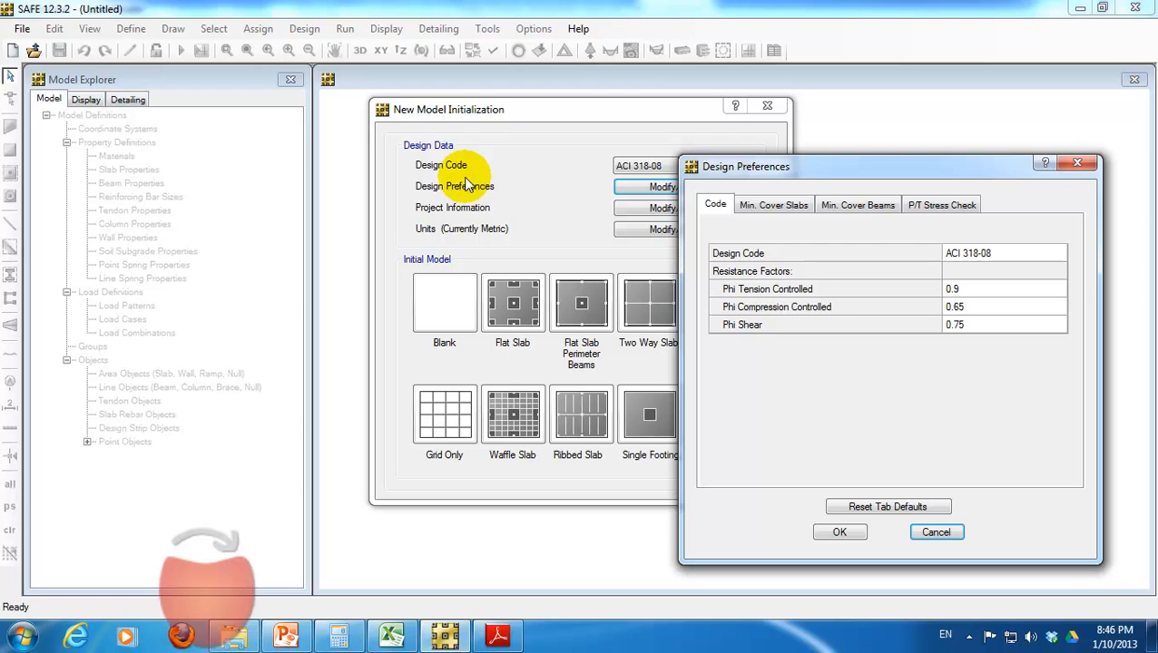
drag(717, 172, 478, 92)
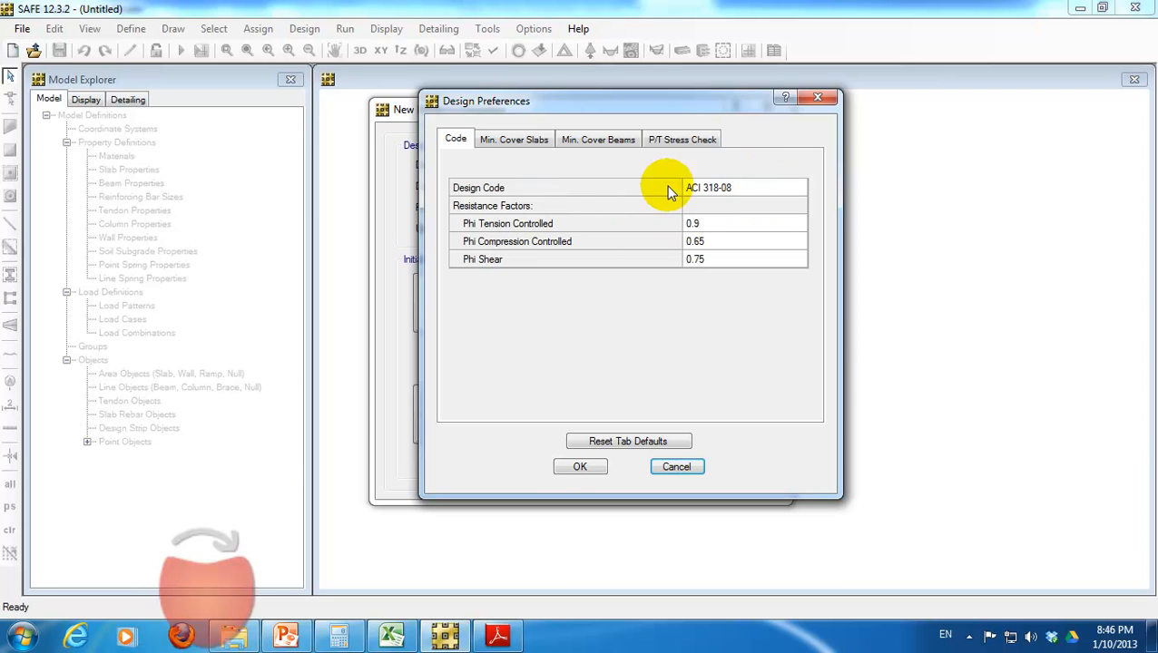
click(797, 190)
click(798, 190)
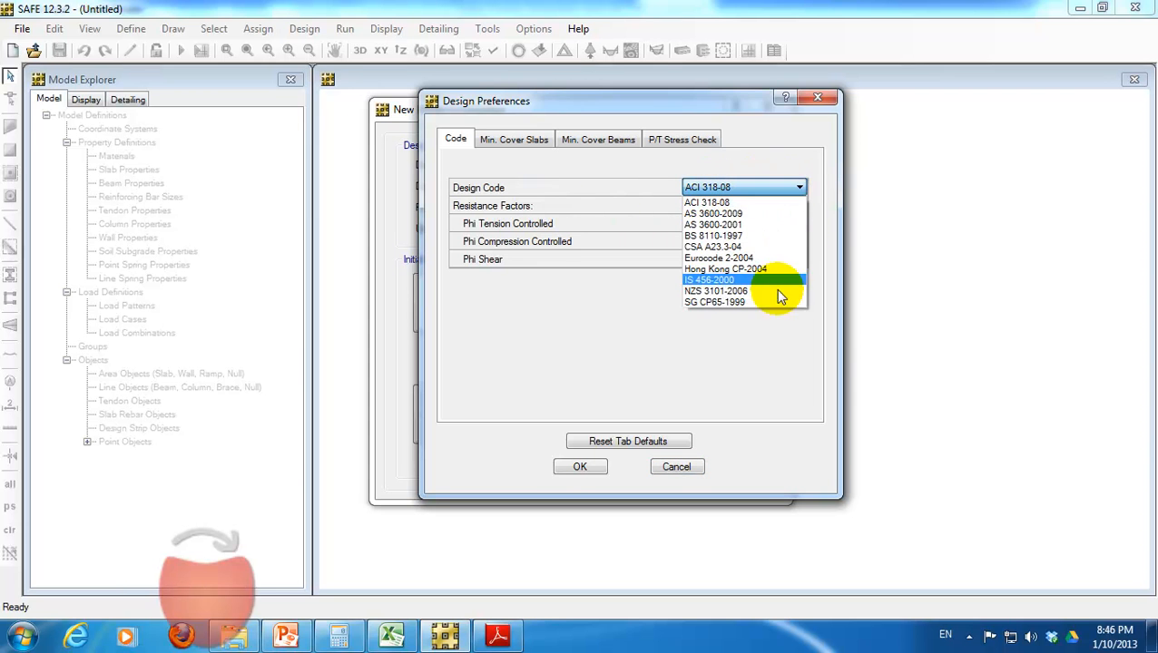
click(772, 204)
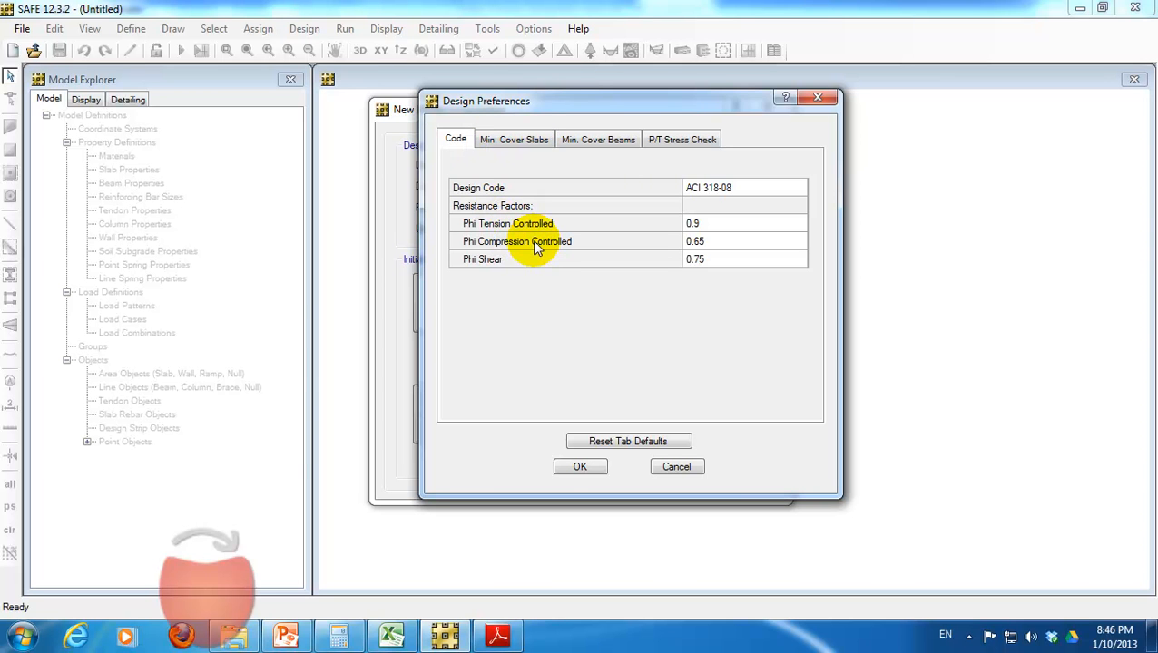
click(525, 142)
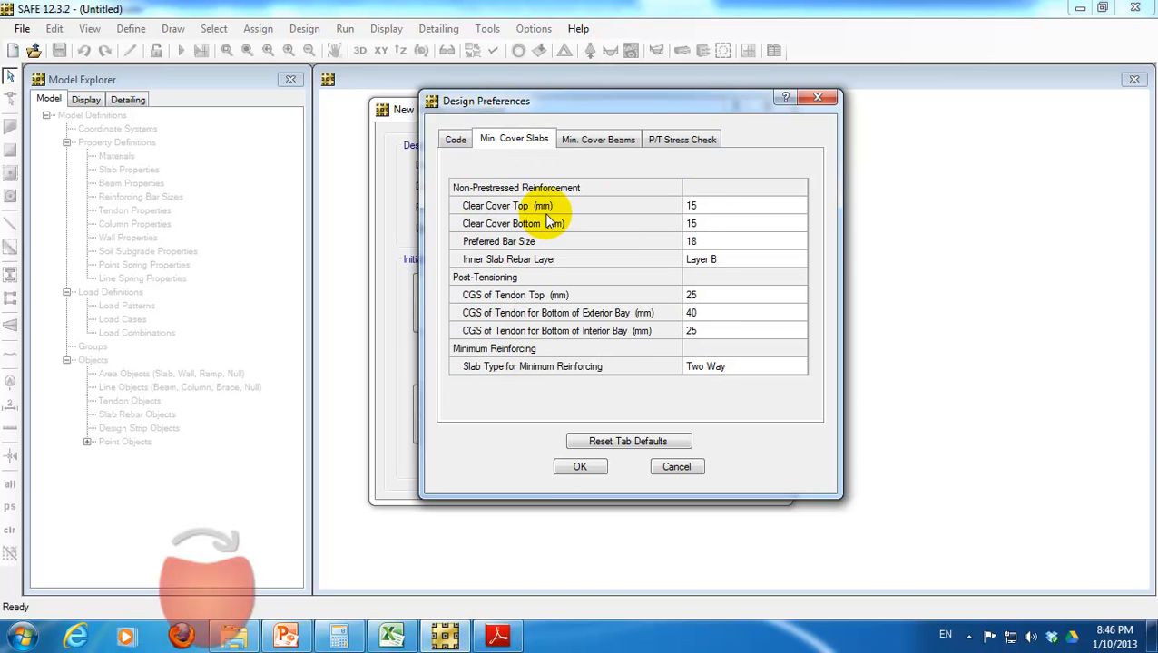
click(723, 209)
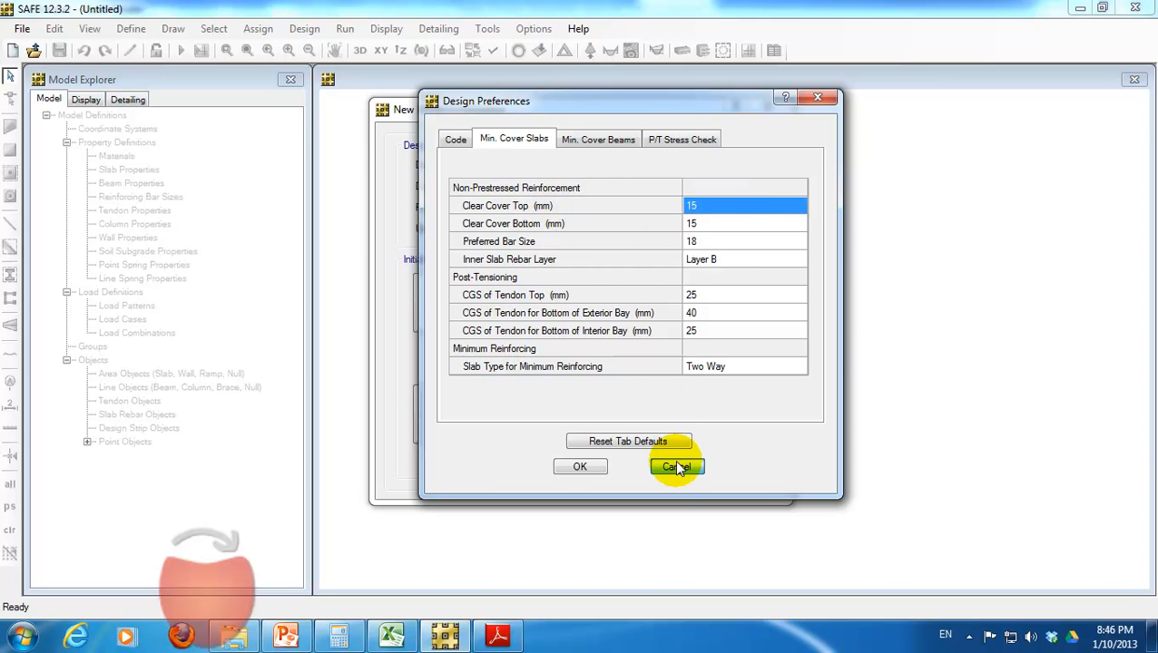
click(676, 467)
- Reopen the model's unit settings, switch all items to consistent Tonf, m, C units and accept them
click(658, 228)
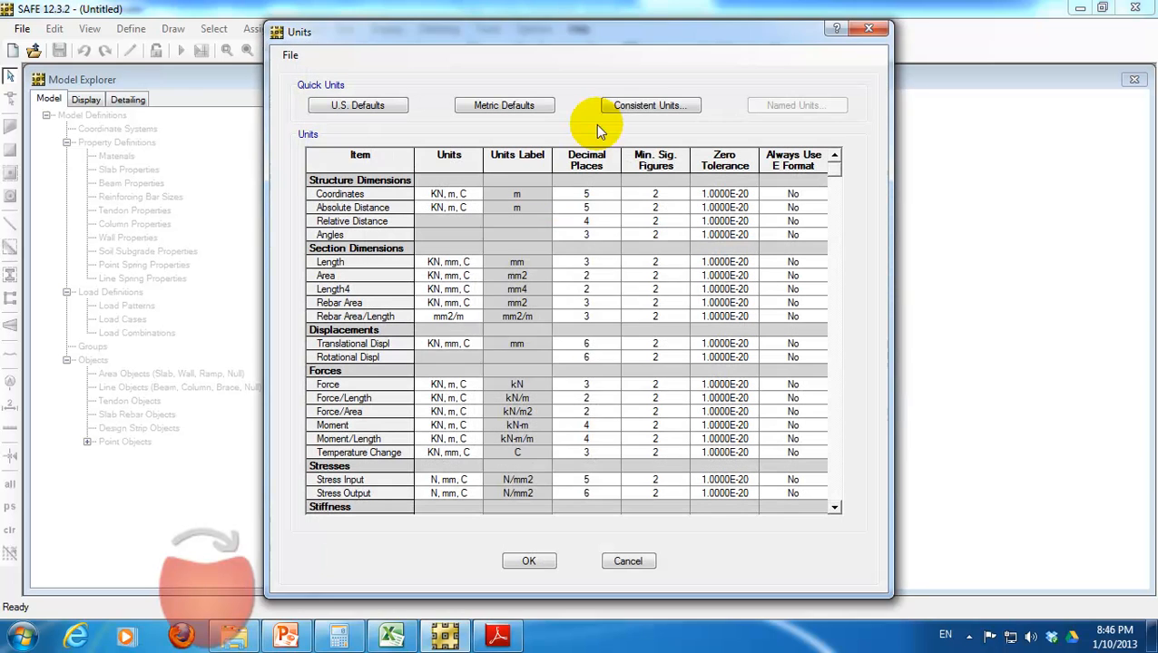
click(636, 105)
click(561, 303)
key(Down)
key(Down)
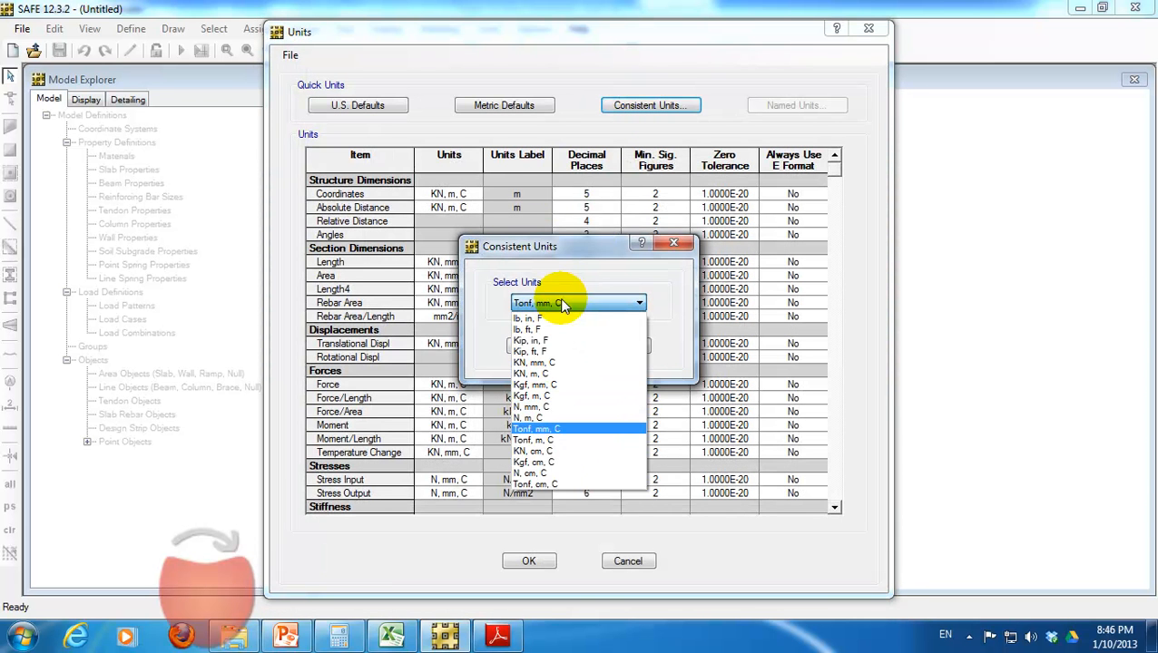
key(Down)
key(Return)
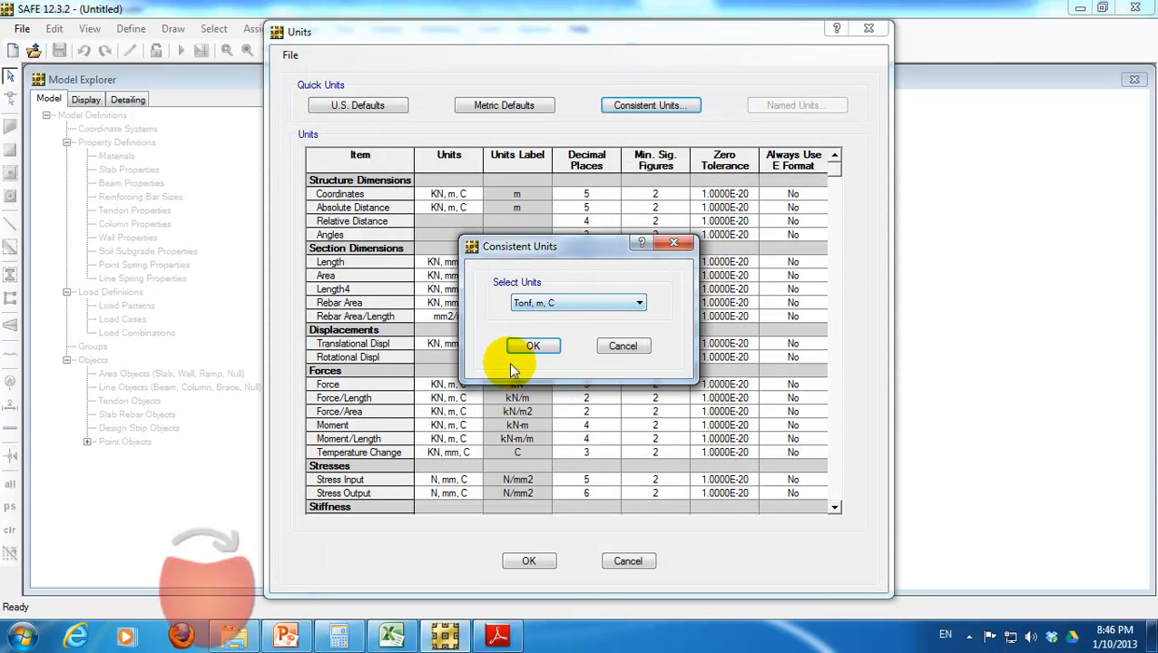
click(528, 346)
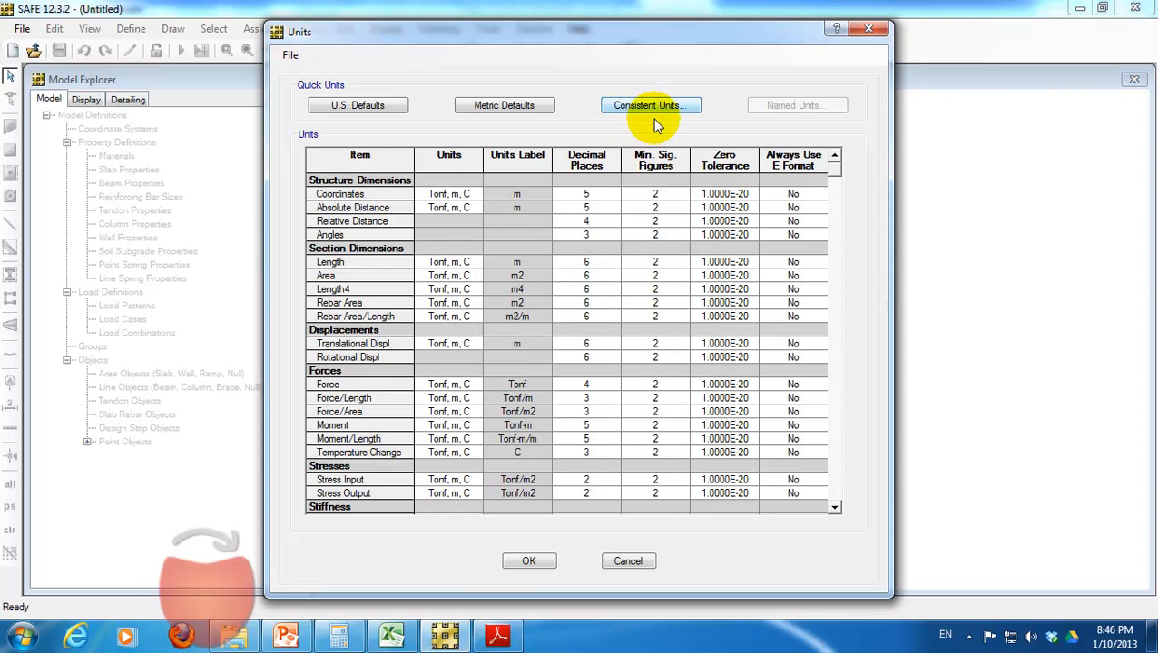
click(515, 558)
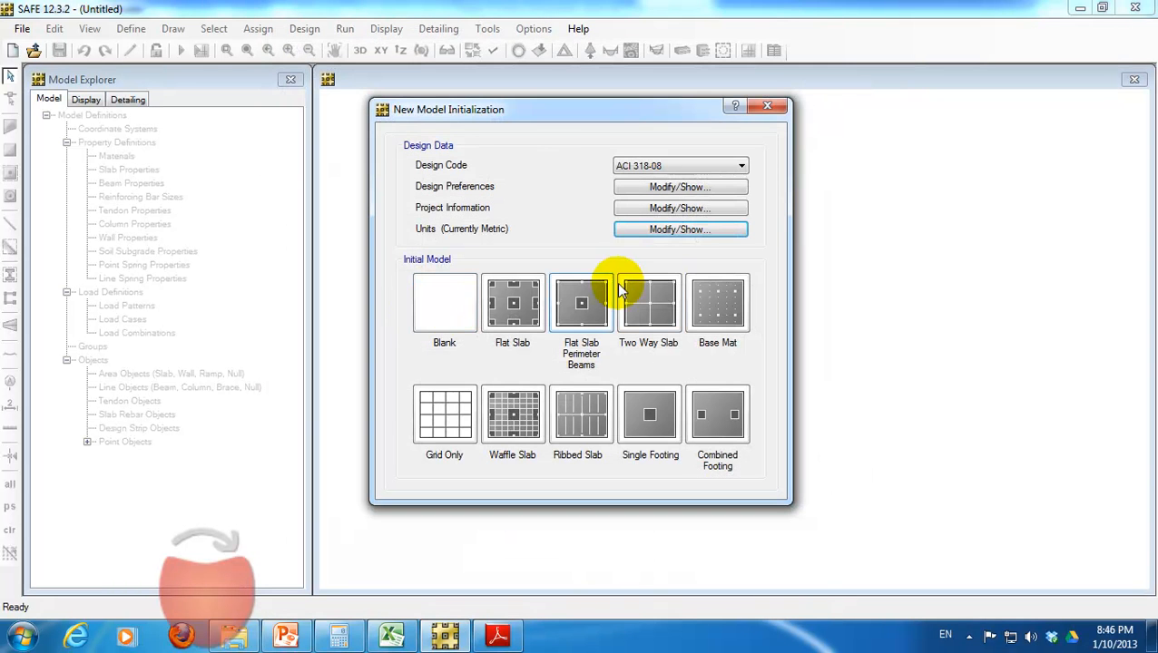
- Set the non-prestressed slab reinforcement's top and bottom clear covers to 0.04 m in the design preferences
click(636, 194)
click(457, 100)
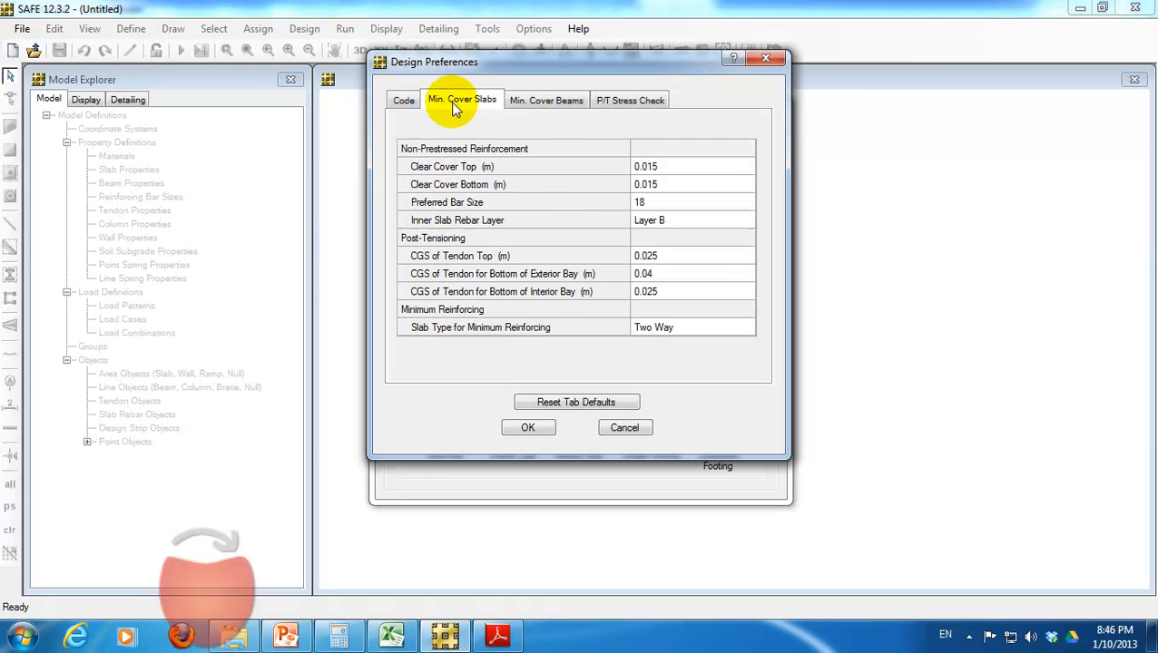
click(671, 167)
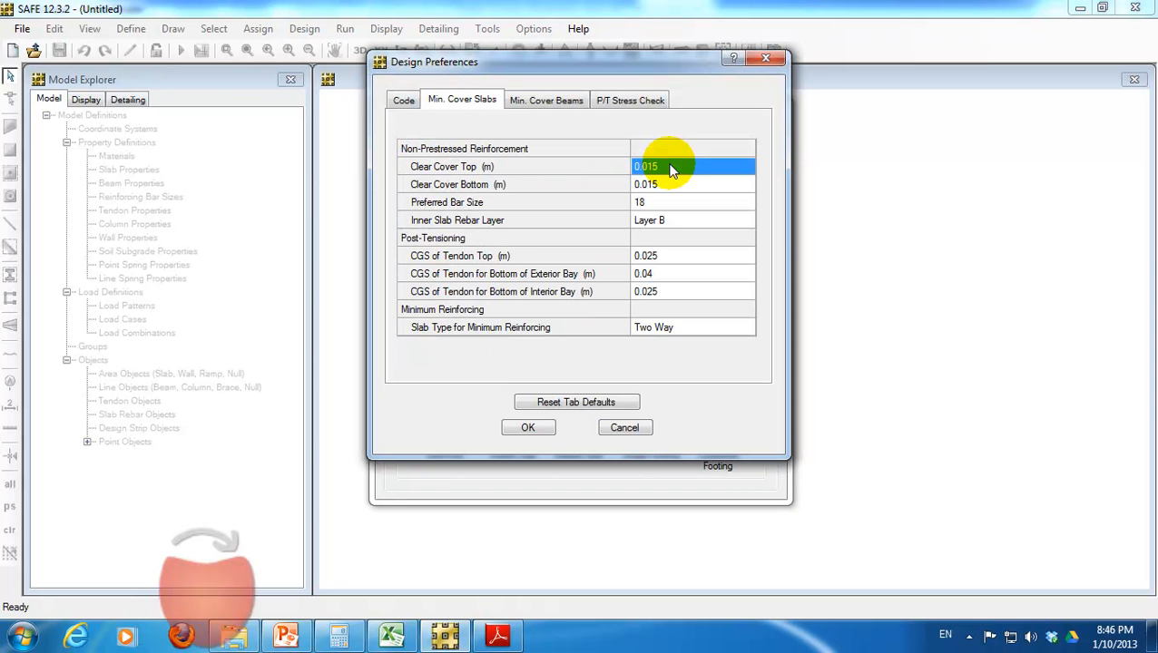
text(0.0)
click(675, 185)
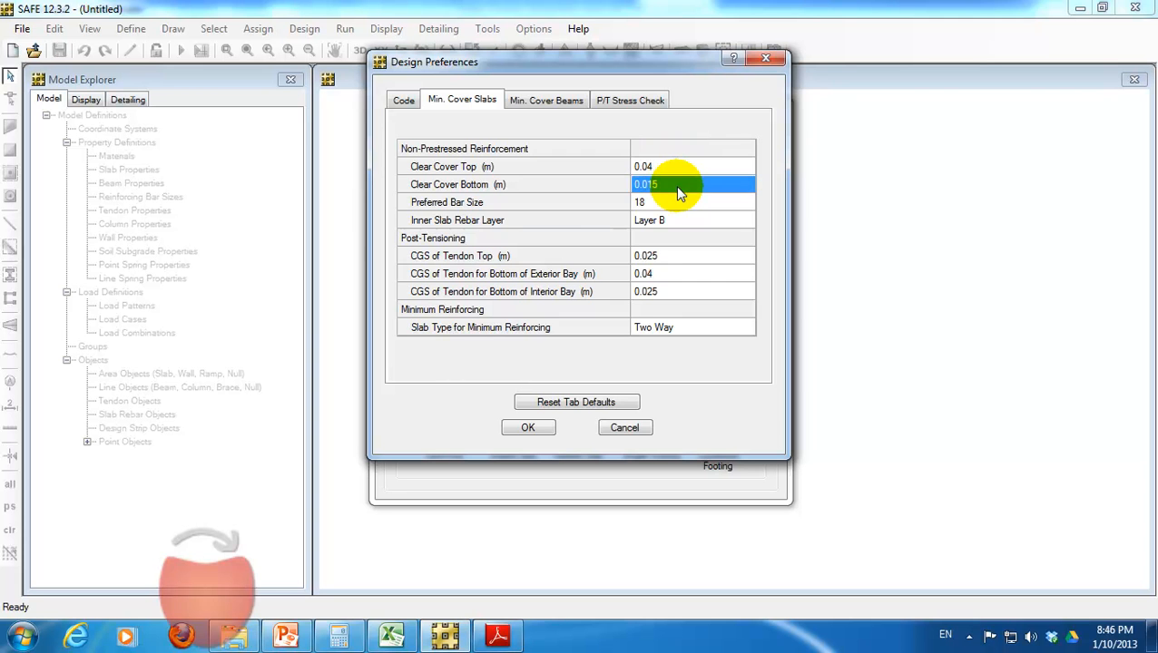
text(0.04)
- Set the preferred slab bar size to 14 and check the inner slab rebar layer options, keeping Layer B
click(715, 203)
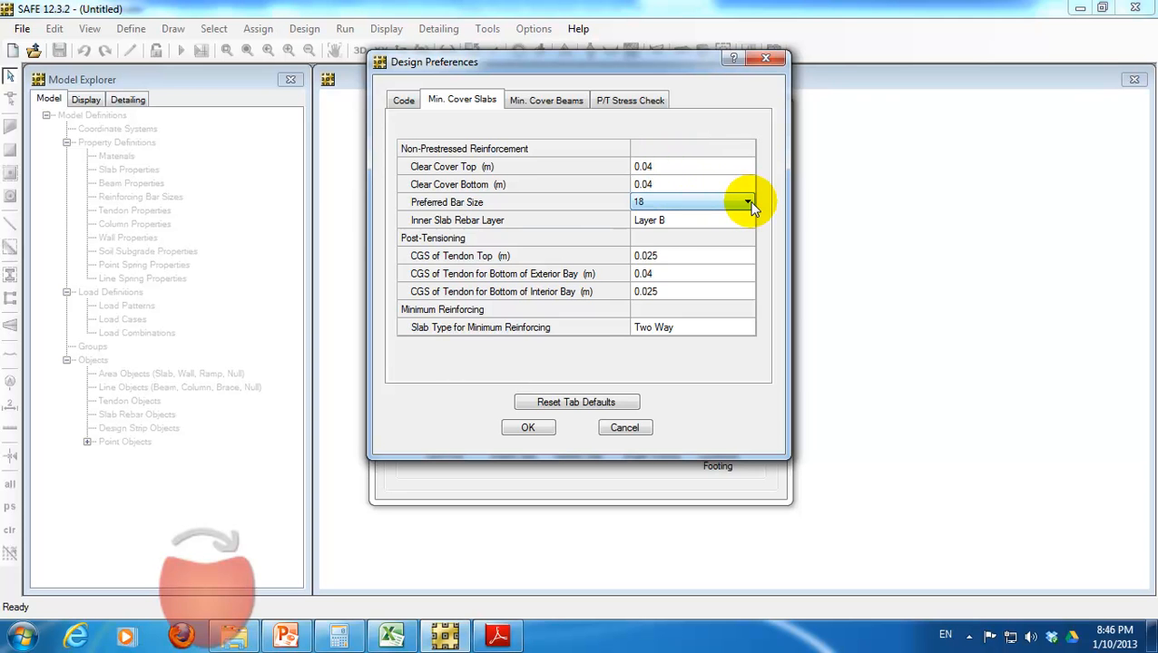
click(747, 202)
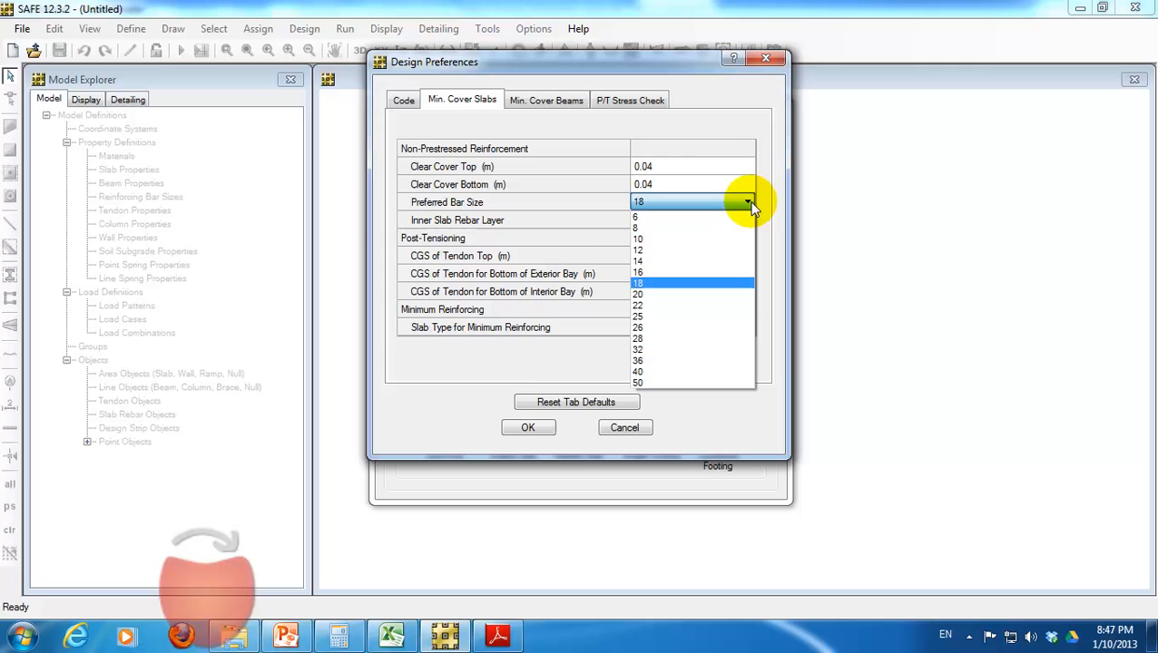
click(703, 260)
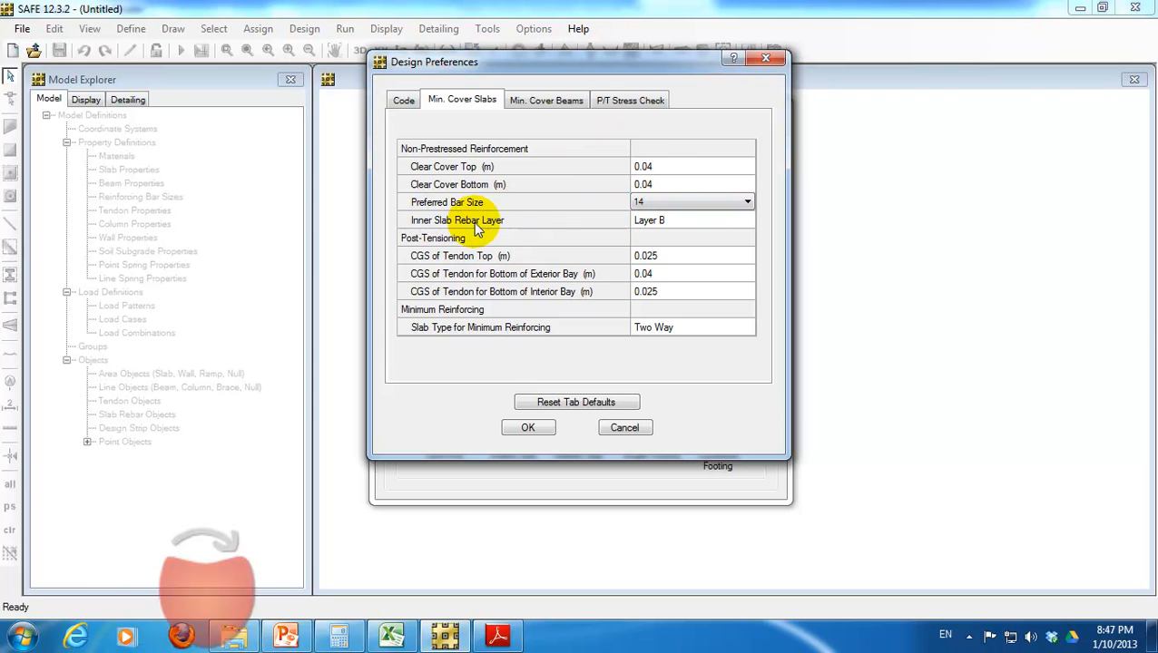
click(676, 222)
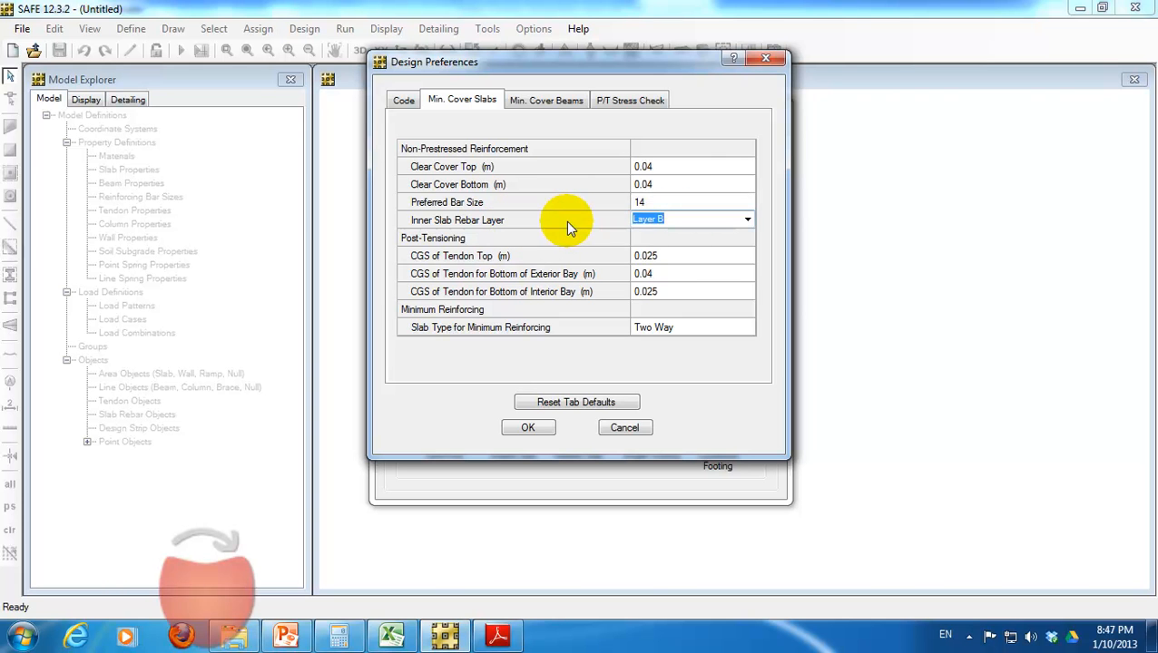
click(746, 221)
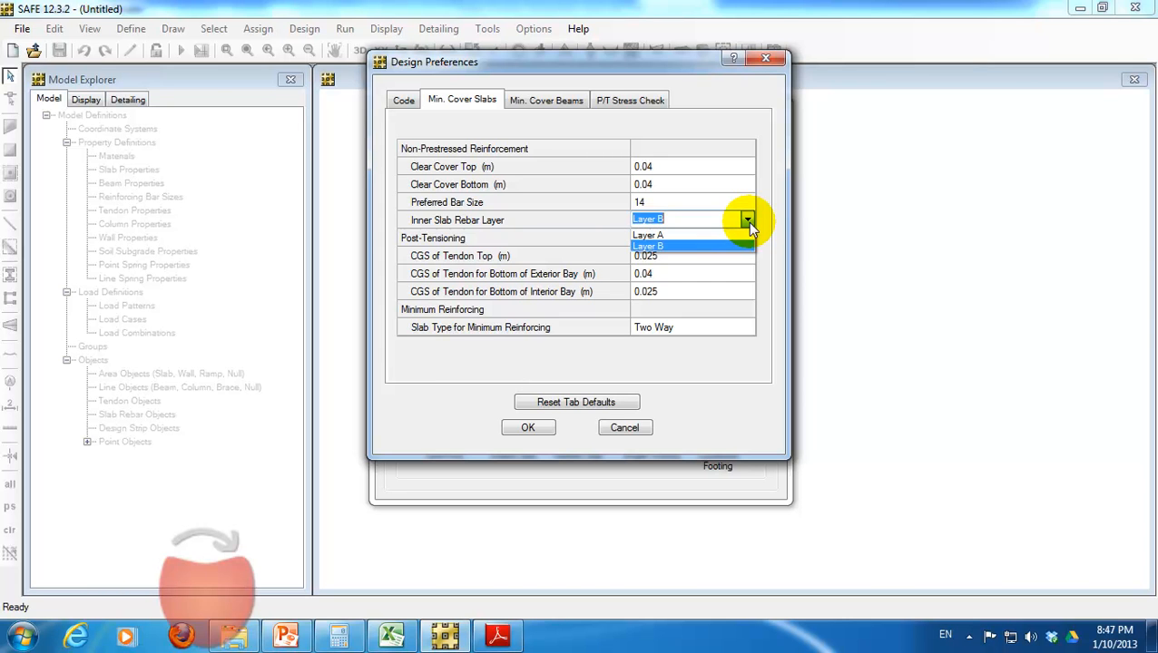
click(746, 222)
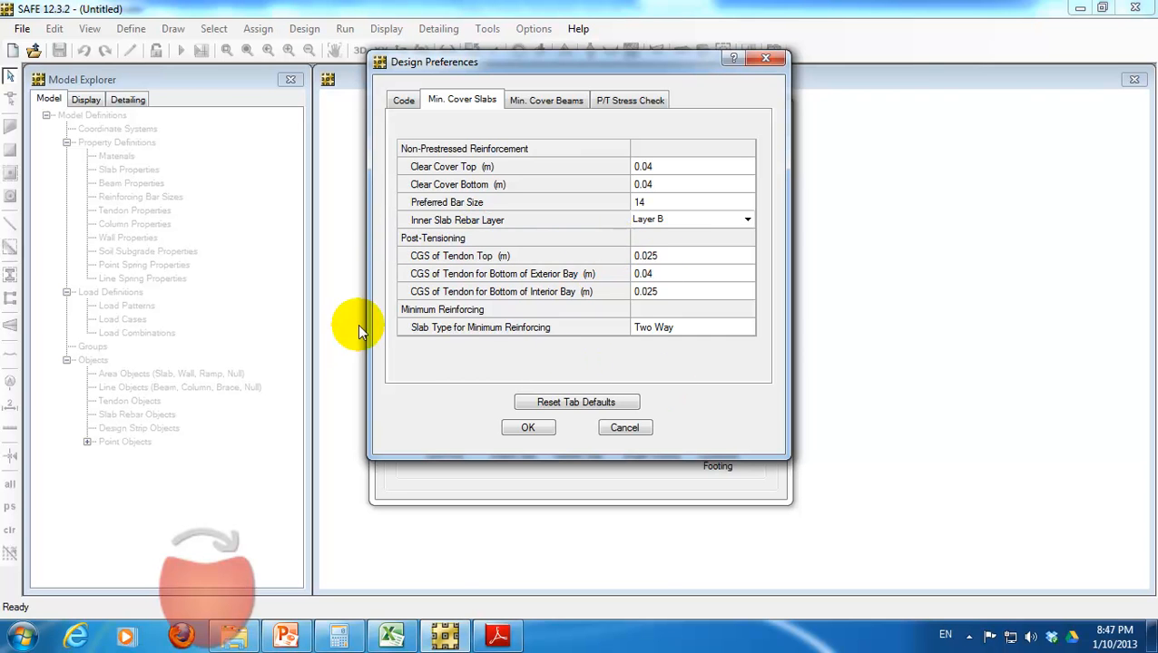
- Set the slab type for minimum reinforcing to One Way and accept the design preferences
click(748, 327)
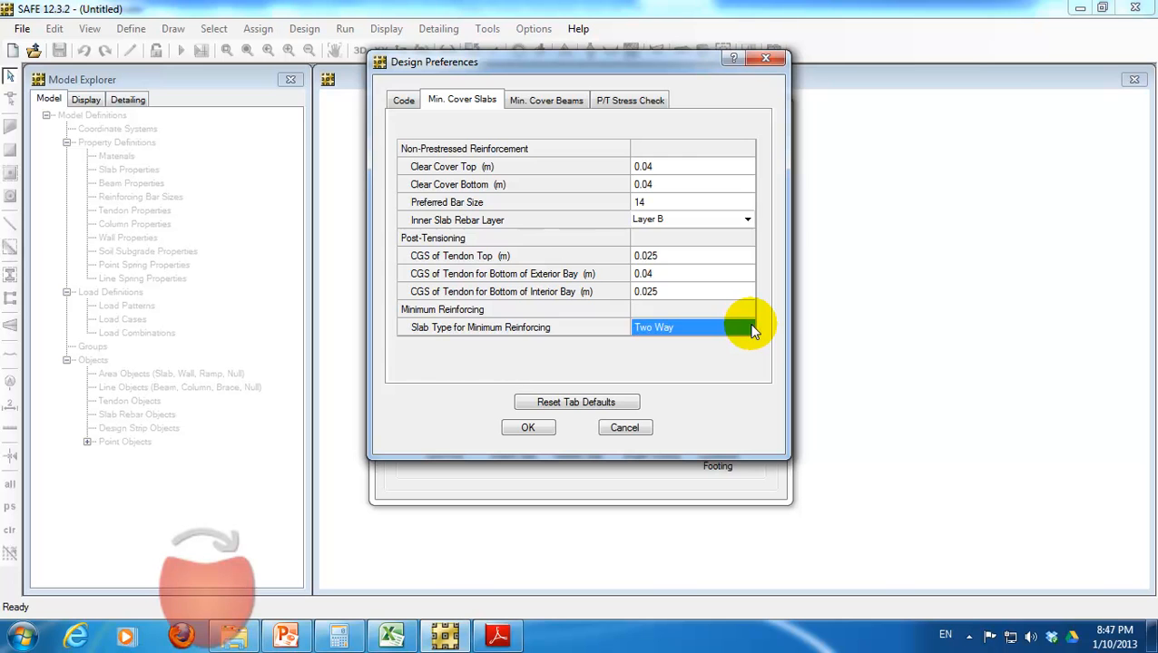
click(748, 328)
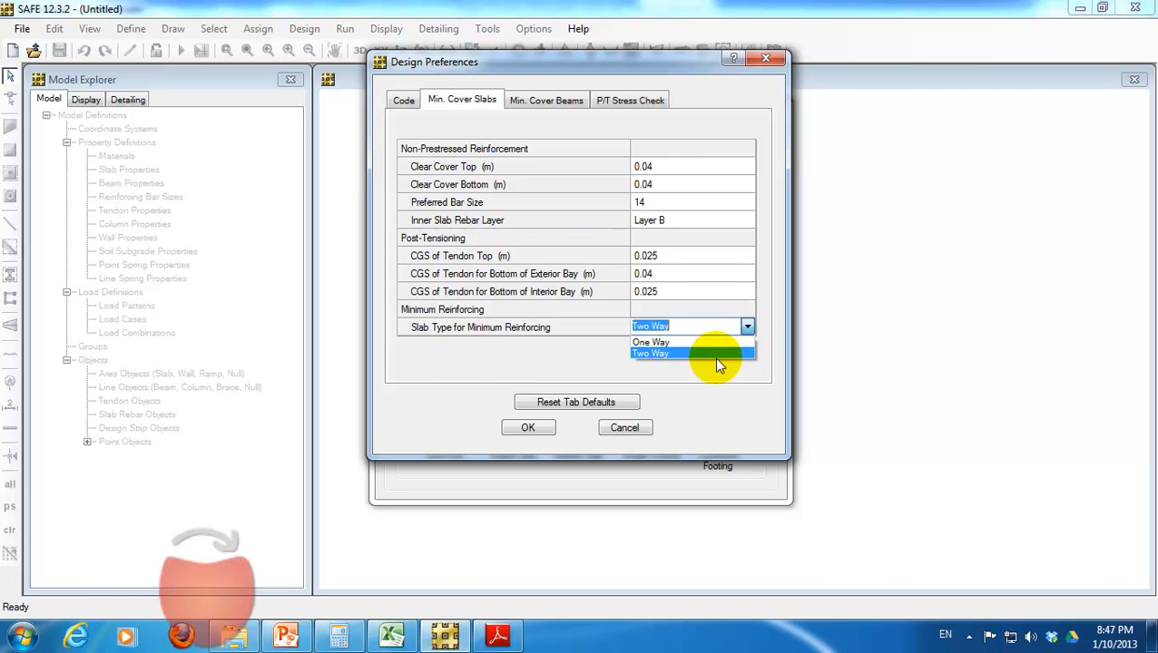
click(710, 353)
click(744, 329)
click(719, 341)
click(660, 292)
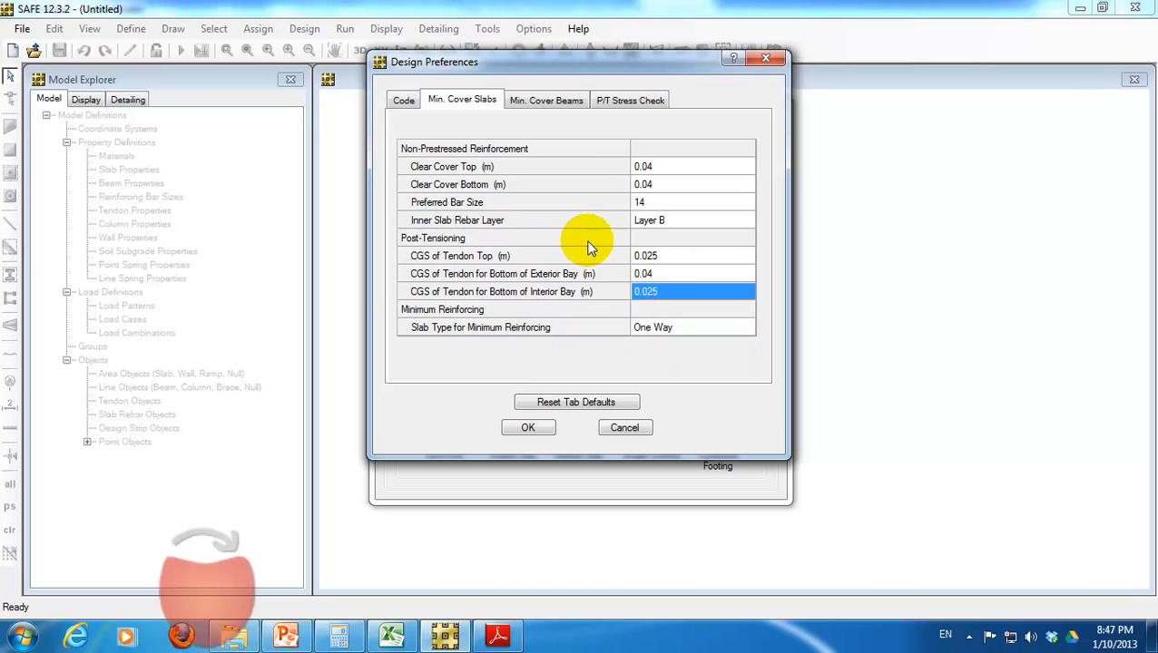
click(514, 105)
click(463, 102)
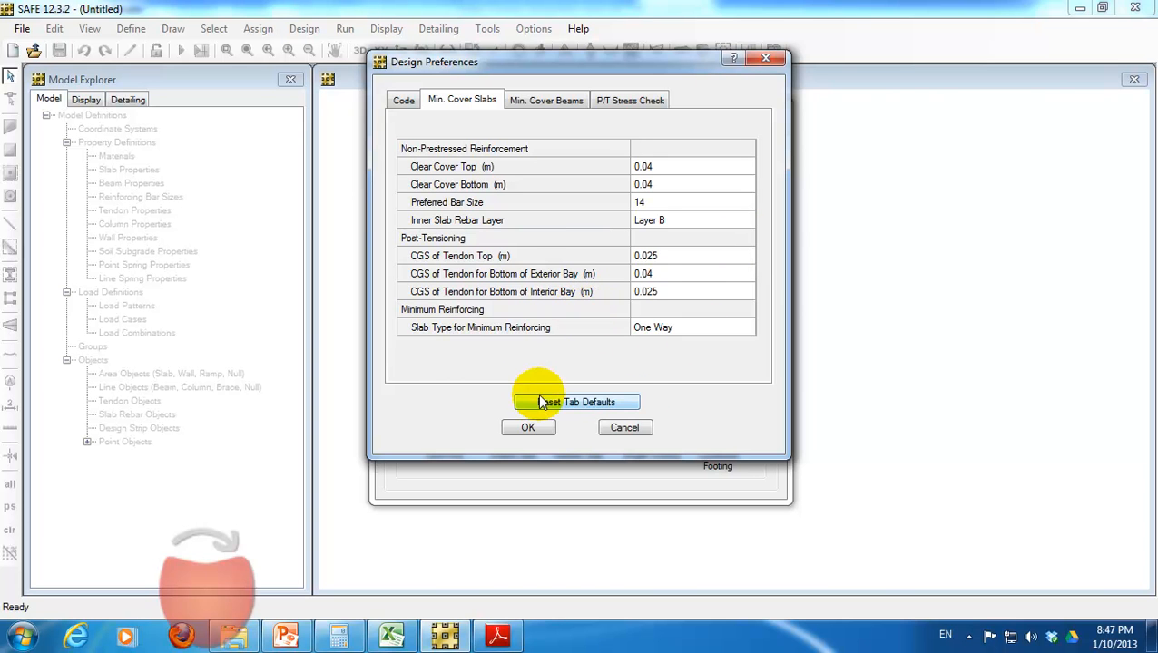
click(530, 428)
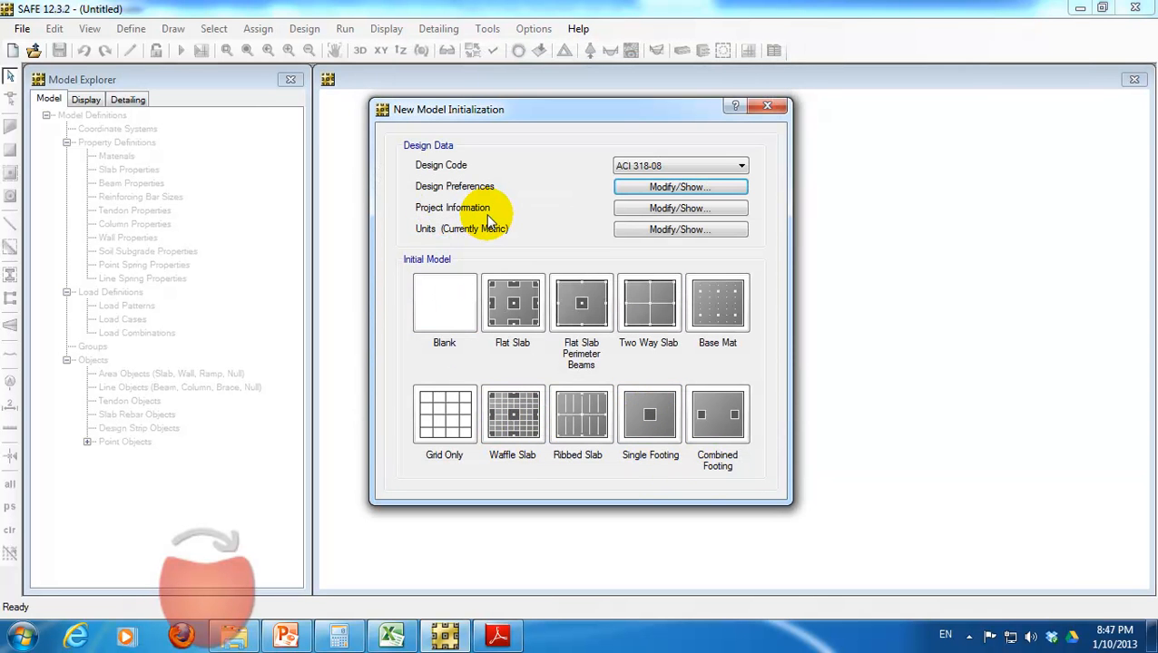
- Fill in the project information with client name Test, project name Test1 and project number 112
click(676, 208)
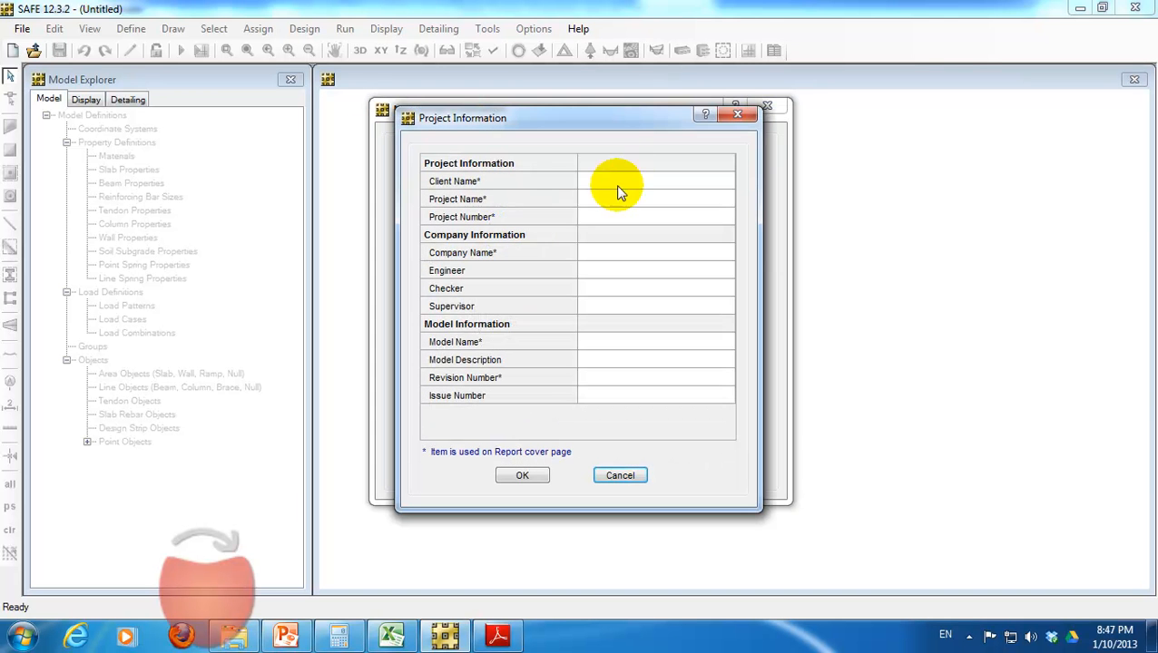
click(619, 184)
click(626, 179)
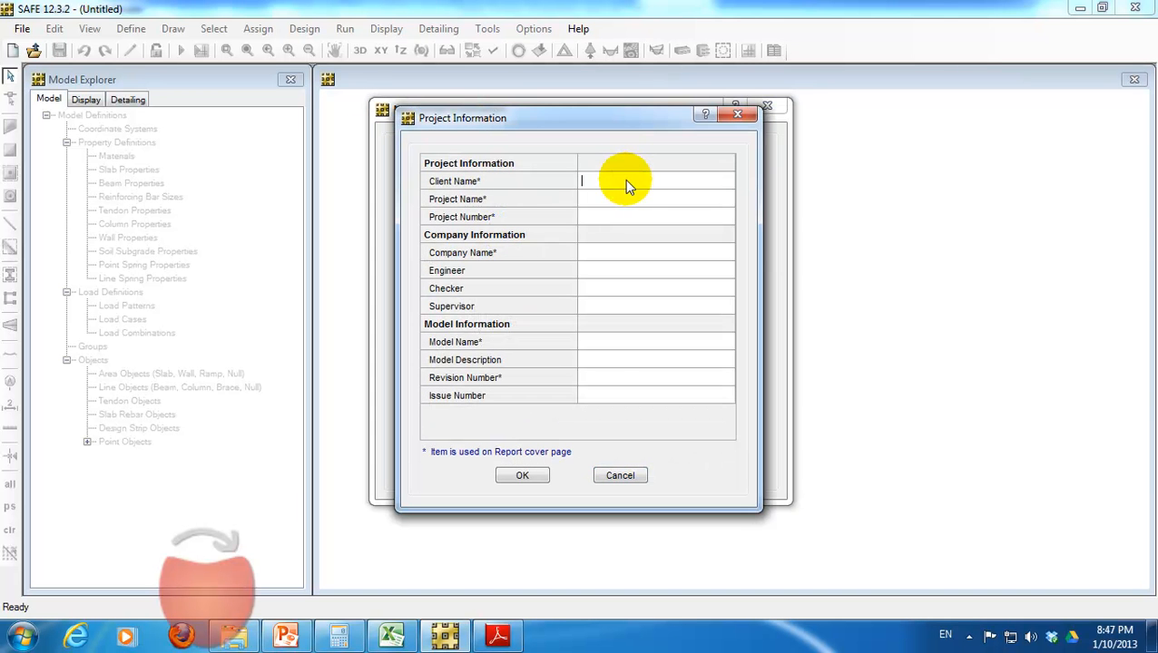
click(526, 213)
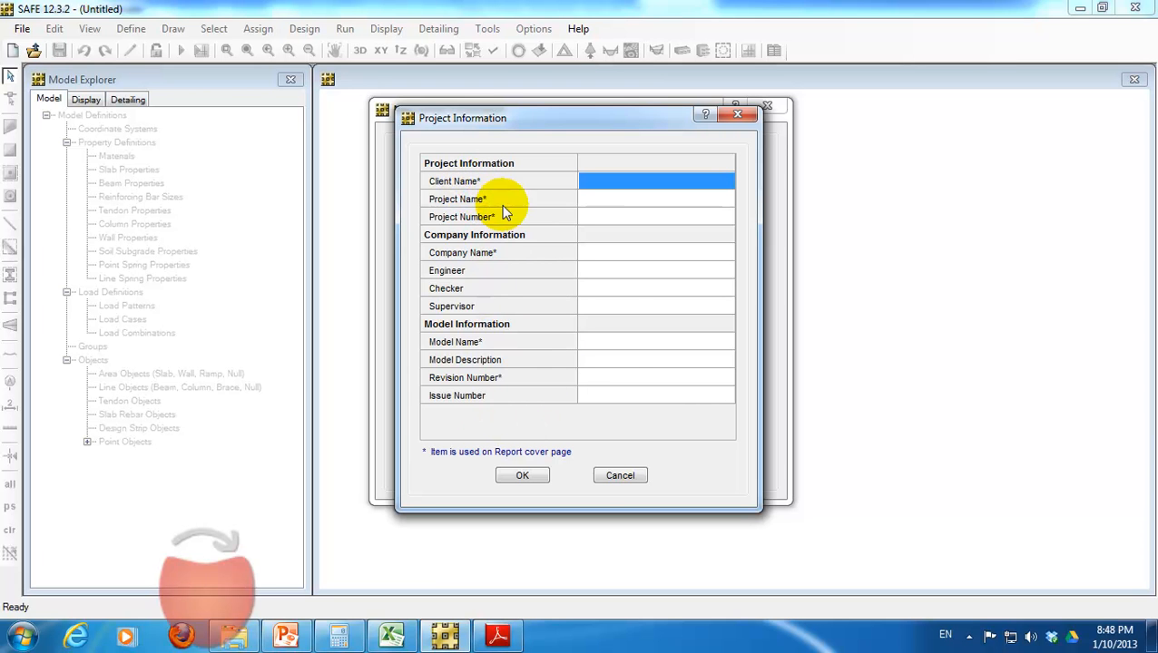
drag(485, 116, 585, 155)
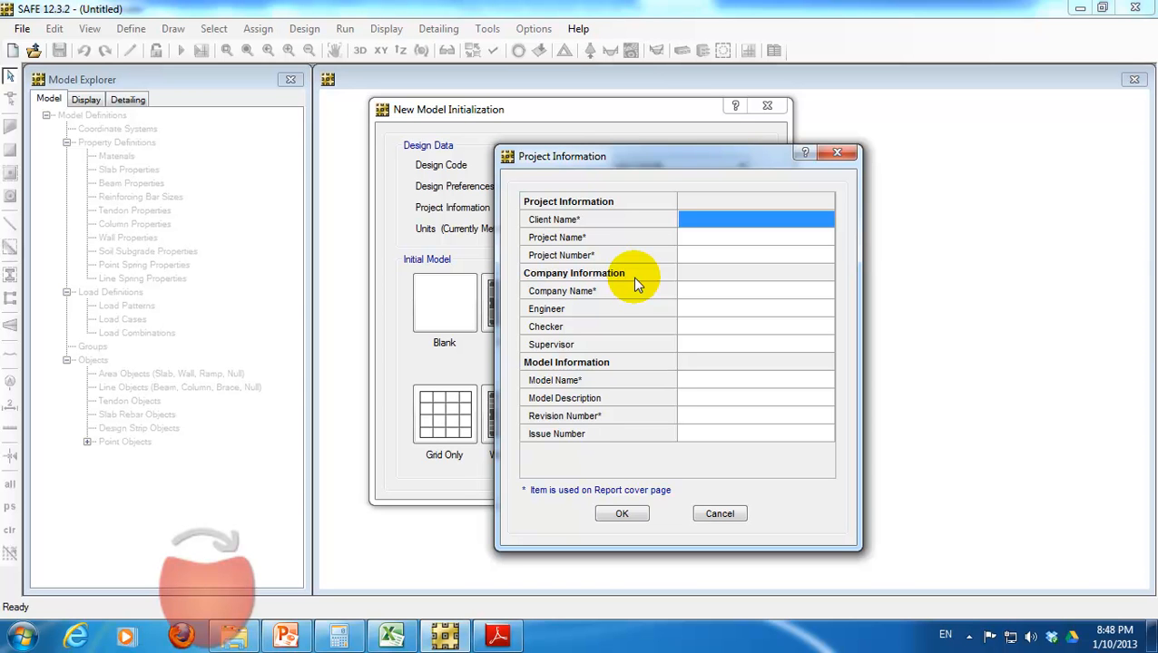
drag(583, 168, 494, 152)
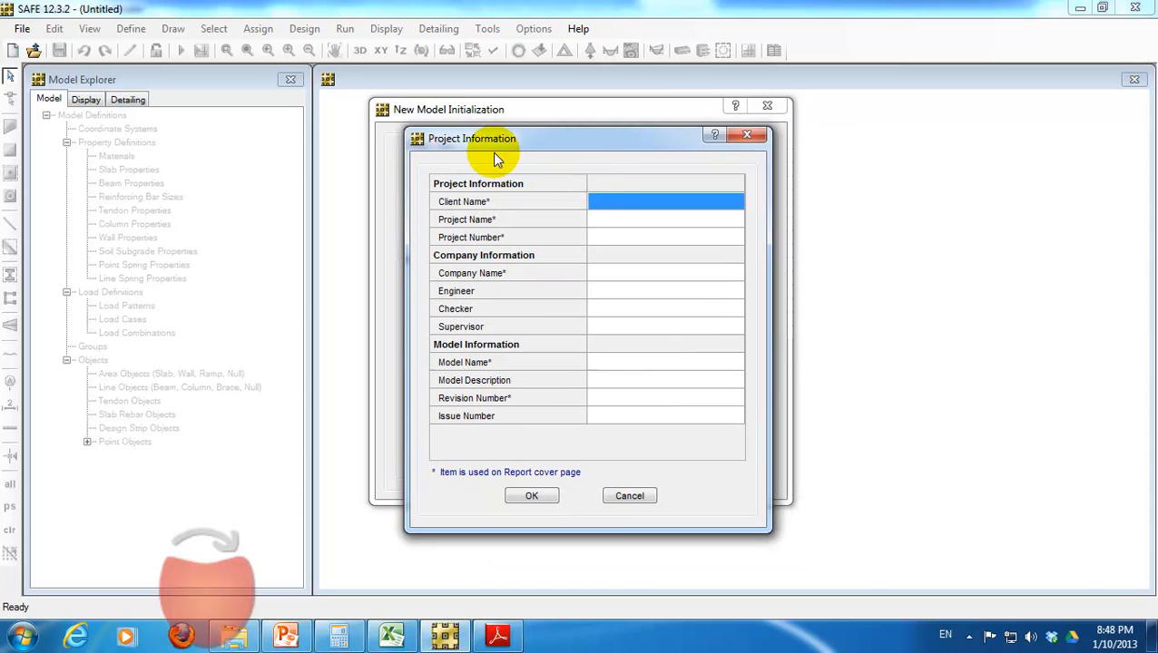
click(615, 205)
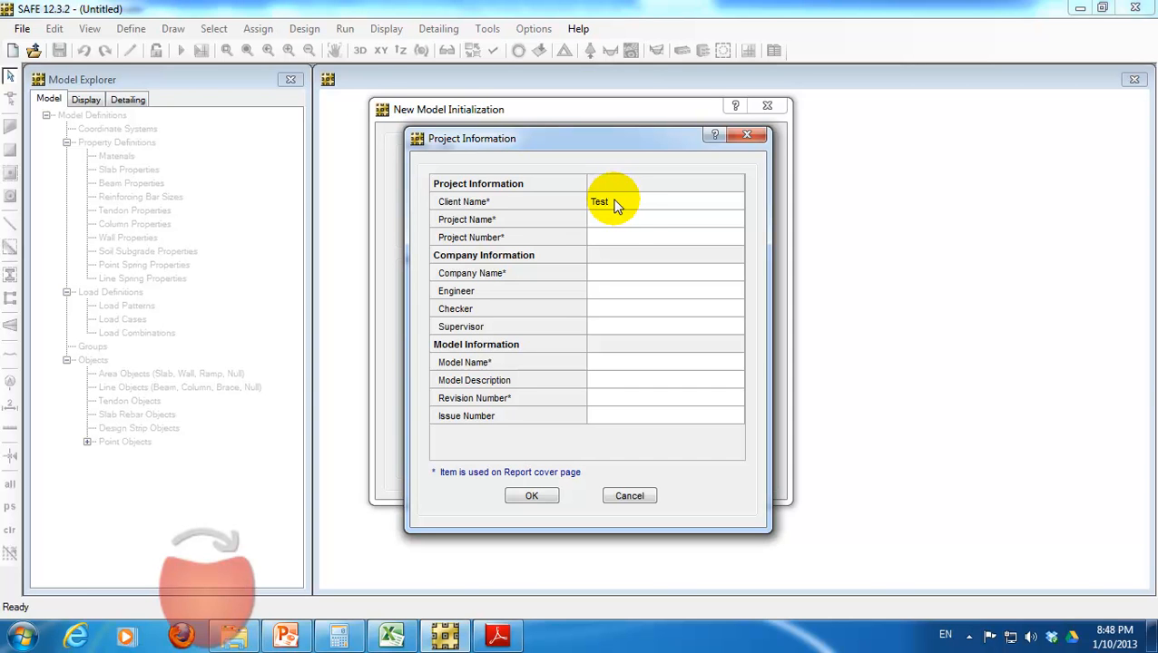
text(Test)
click(627, 218)
text(Te)
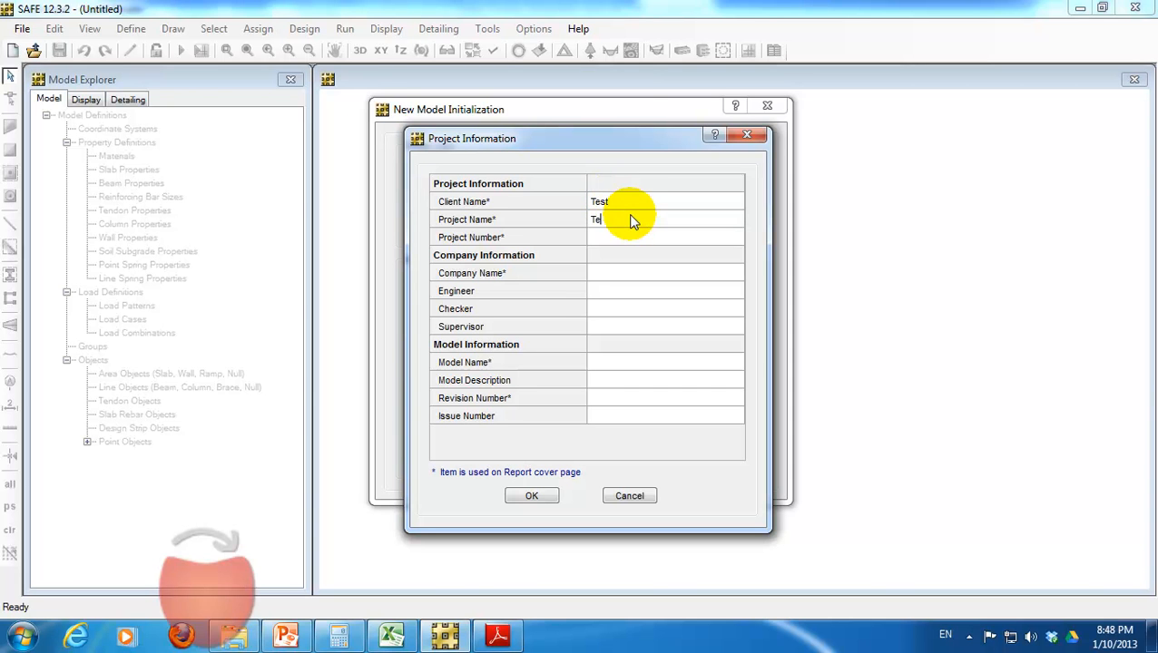
text(st1)
click(625, 239)
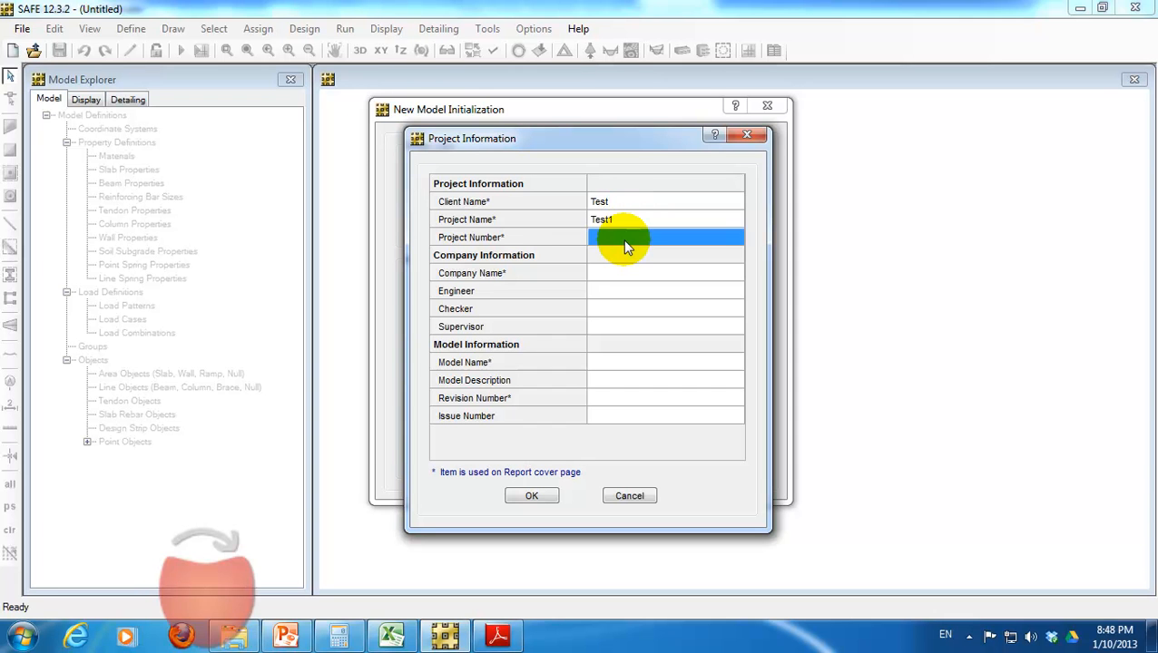
text(112)
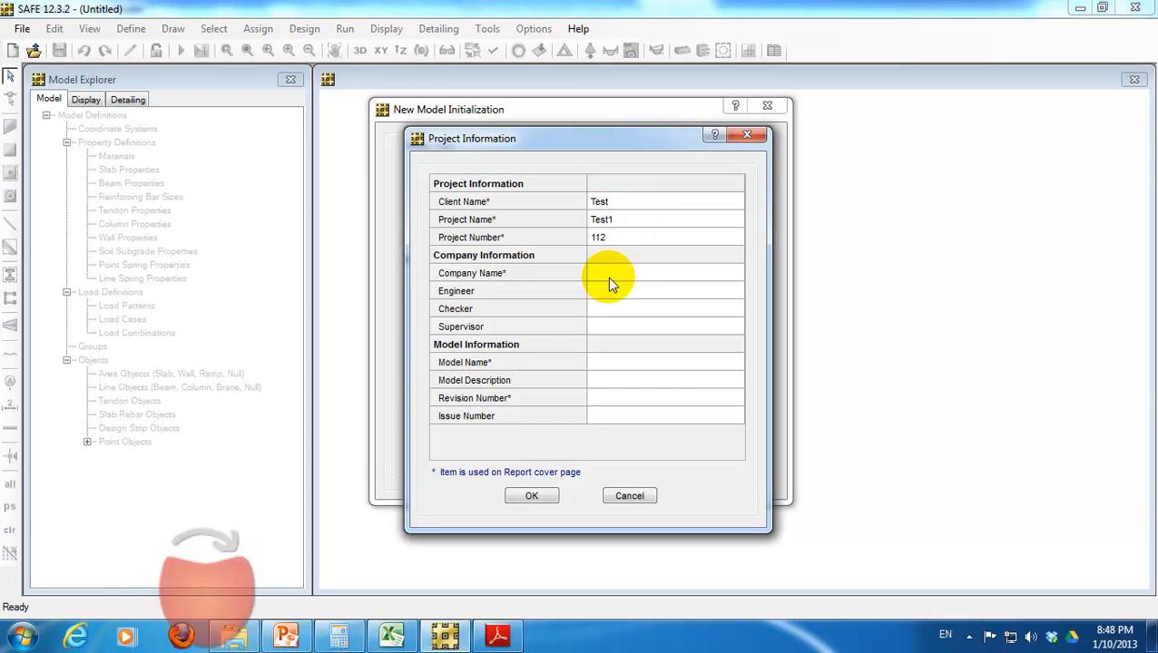
- Enter None as the company name and Single1 as the model name in the project information
click(620, 274)
text(None)
click(615, 367)
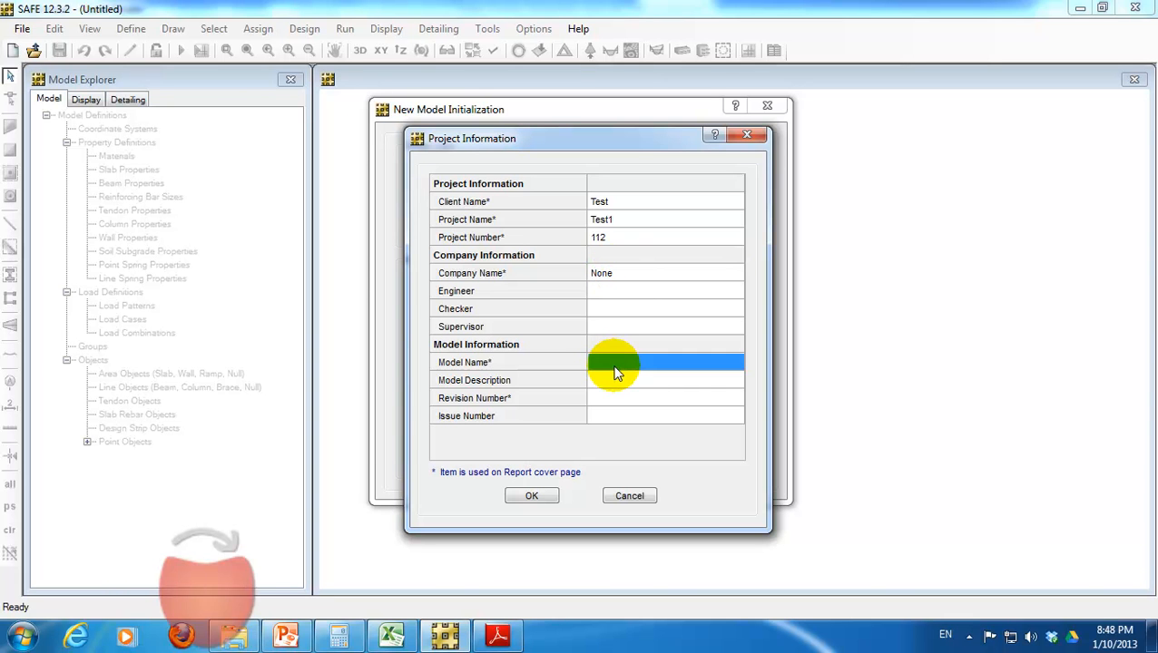
text(Singl)
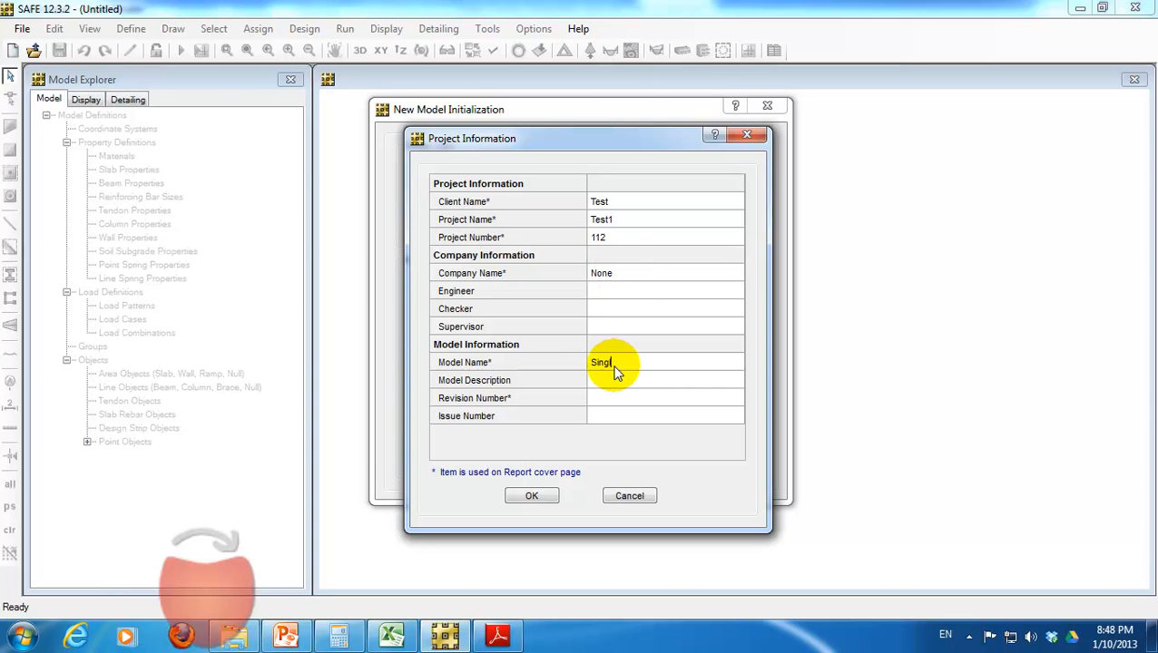
text(e1)
- Set the revision number to 1.2 and accept the project information
click(624, 412)
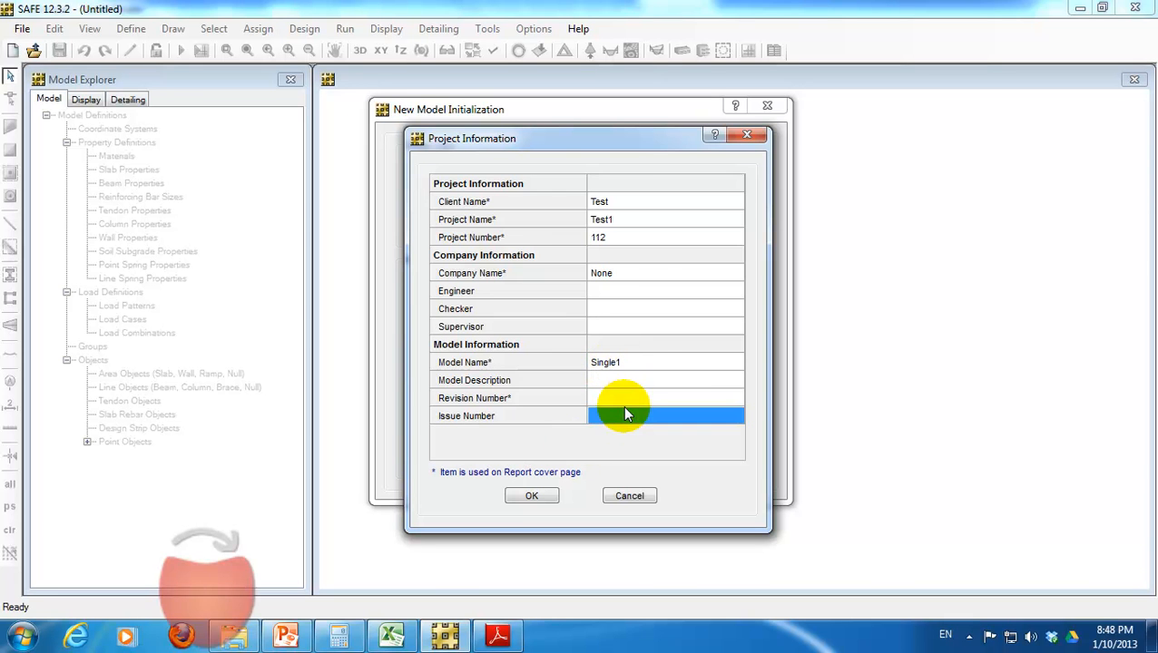
click(634, 396)
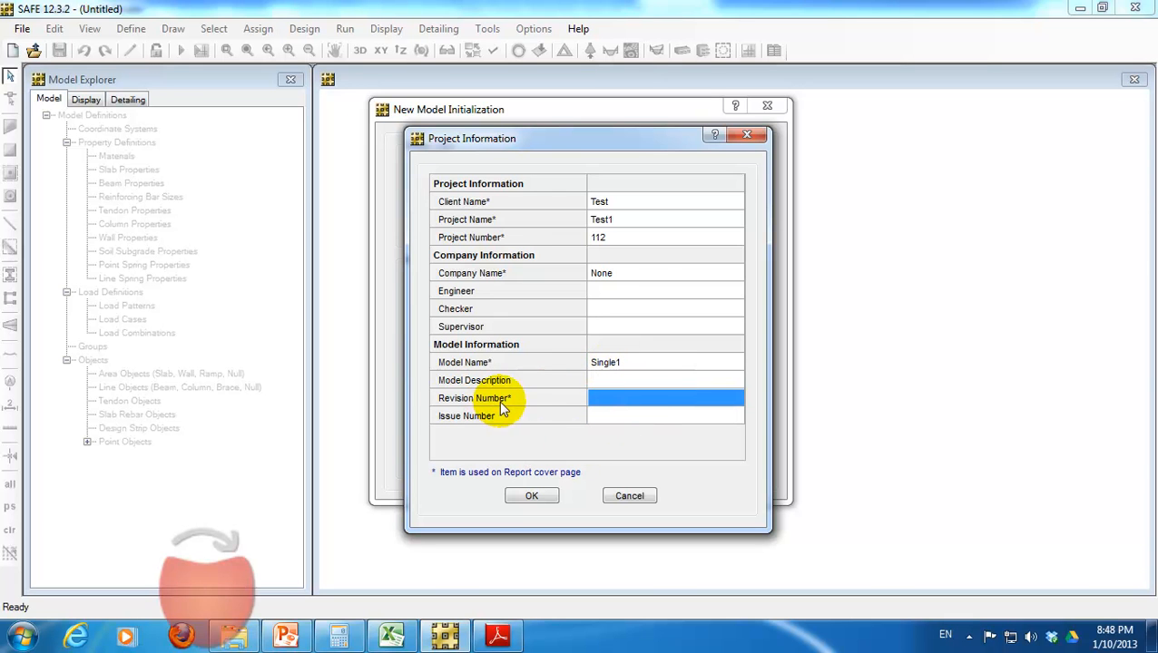
text(1)
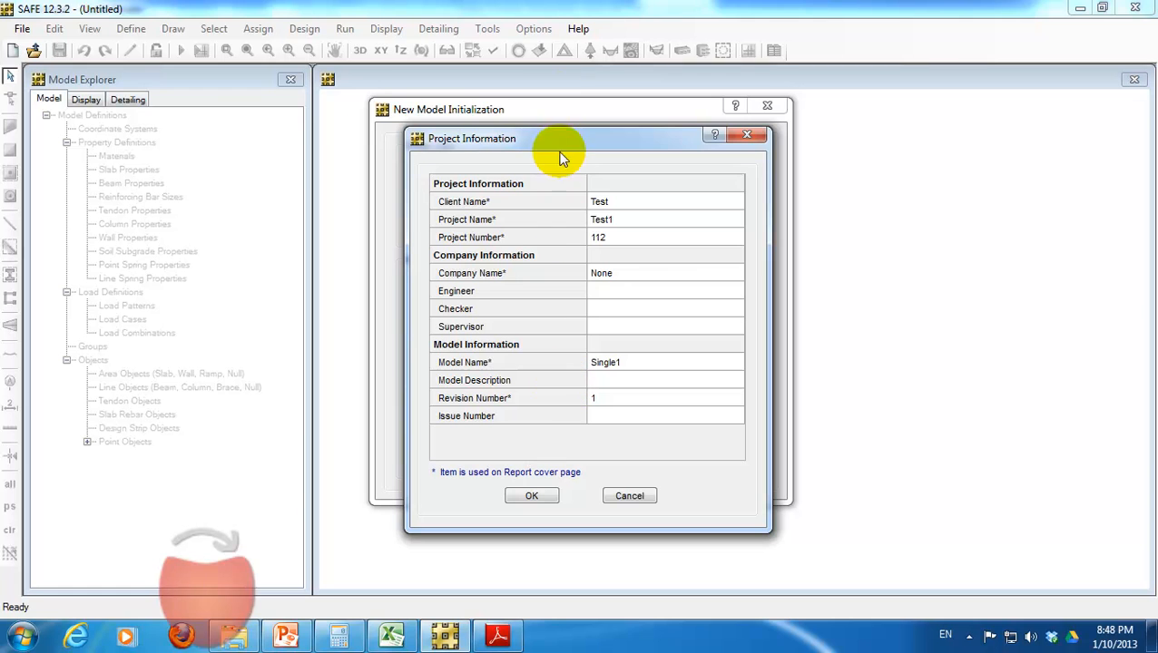
drag(556, 134, 557, 82)
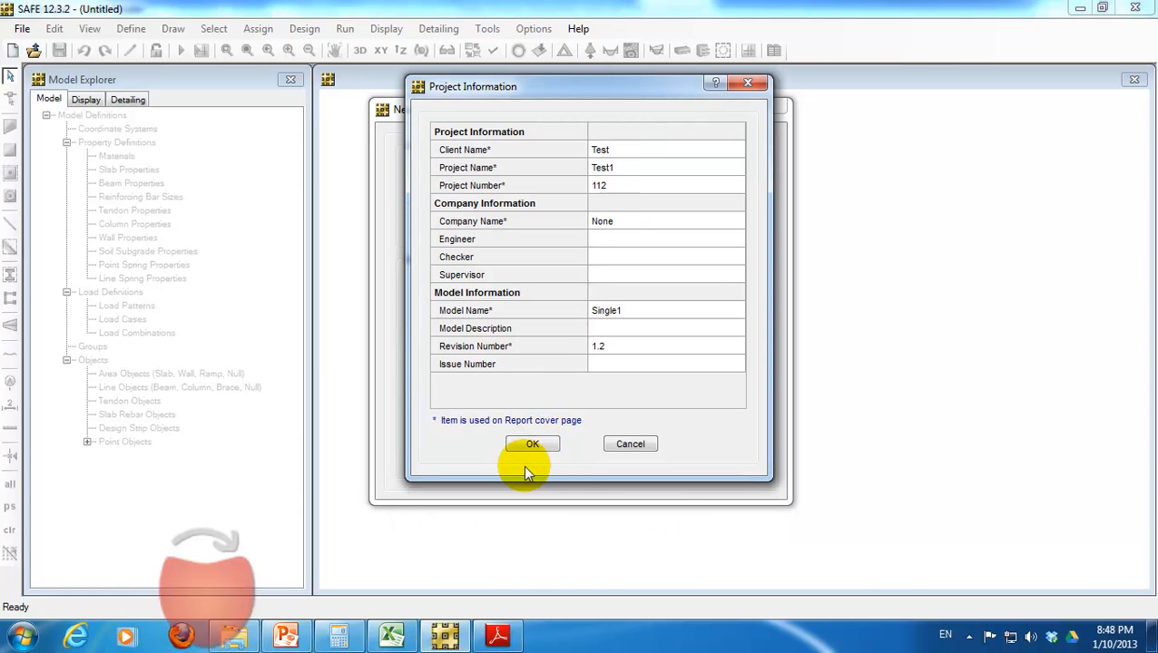
click(532, 444)
- Start the initial model from the Single Footing template and open single.png from the Lesson two folder to check the edge directions
click(638, 415)
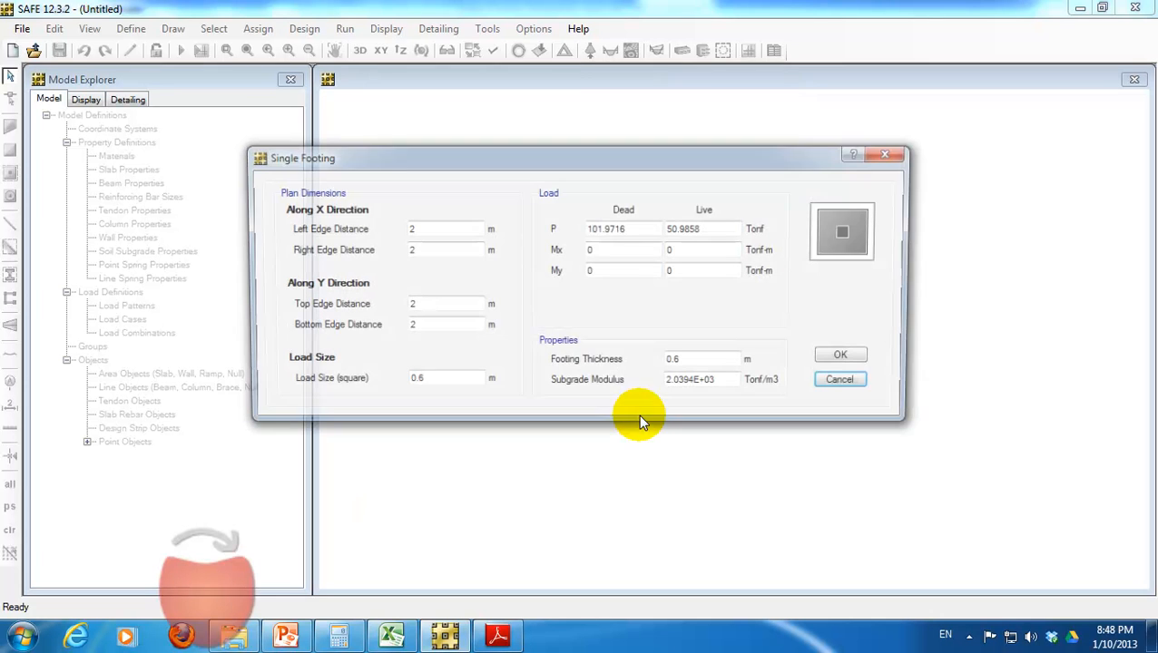
drag(450, 162, 526, 162)
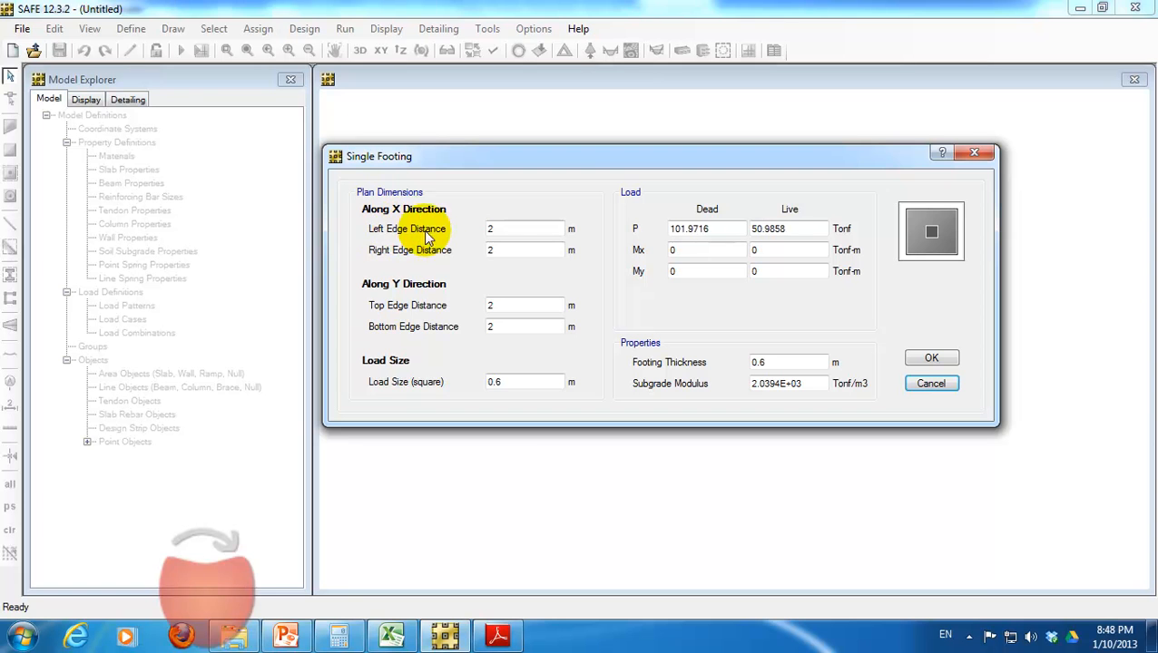
click(234, 635)
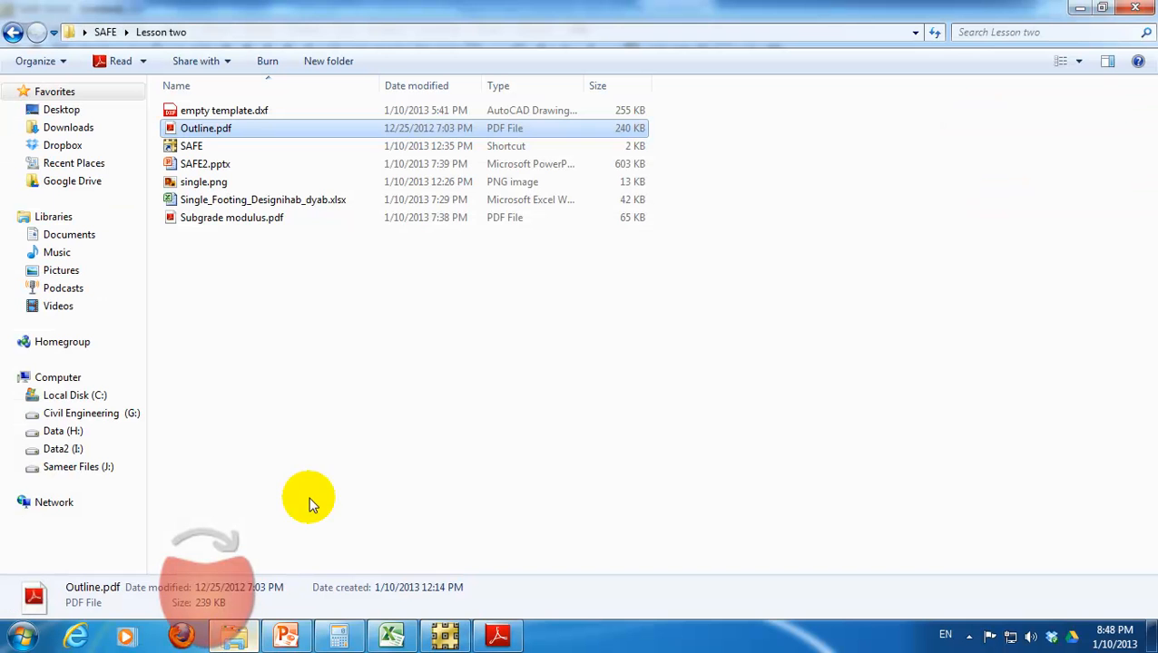
click(289, 180)
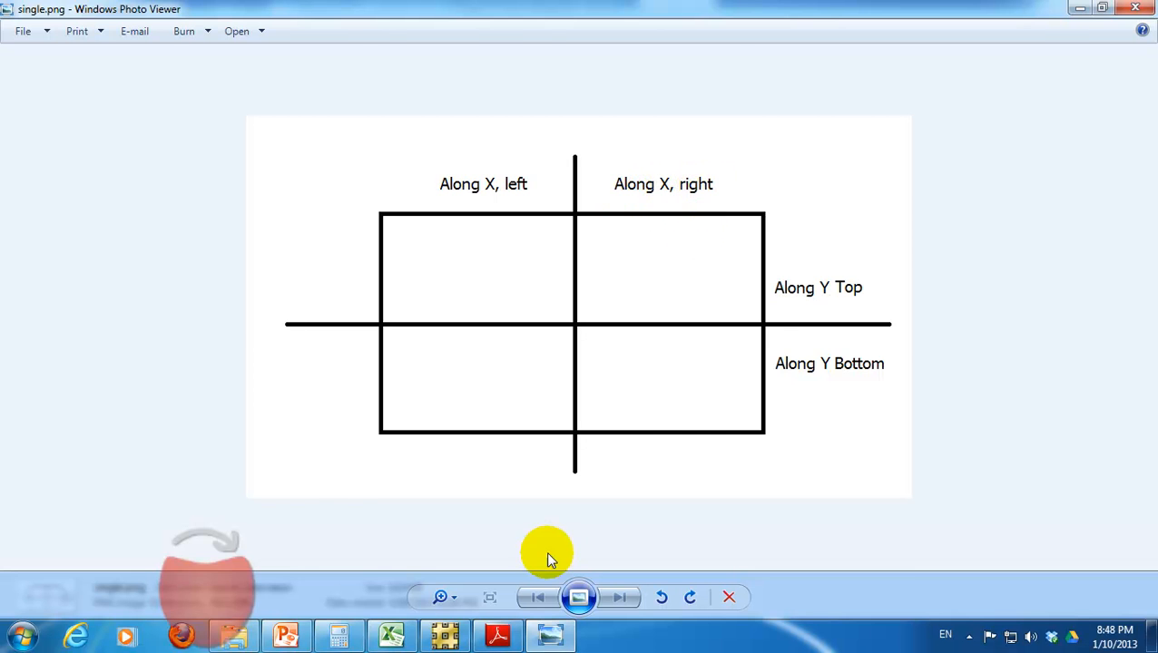
- Return to SAFE and set the footing's left, right, top and bottom edge distances to 1.25 m
click(444, 636)
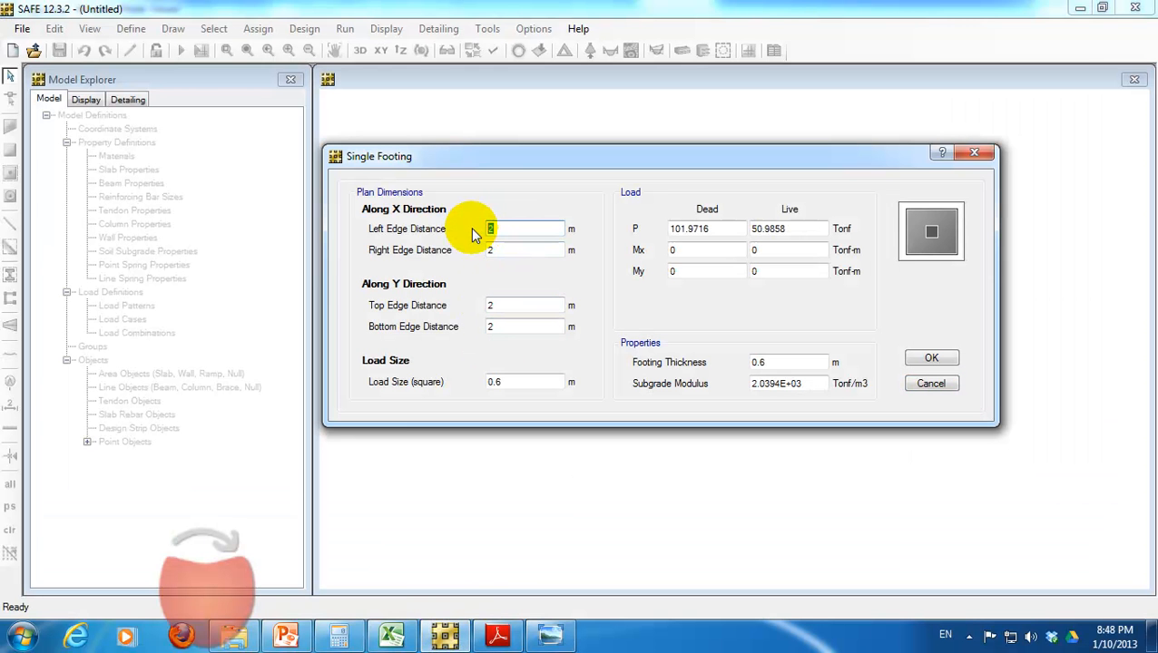
text(1.25)
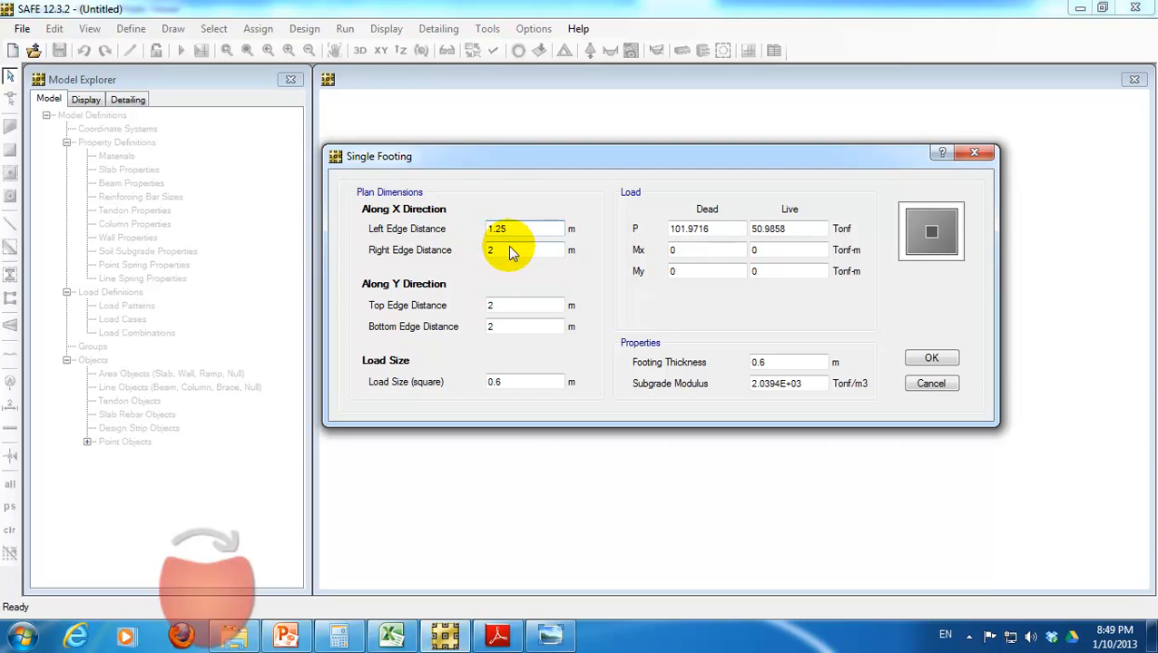
key(Tab)
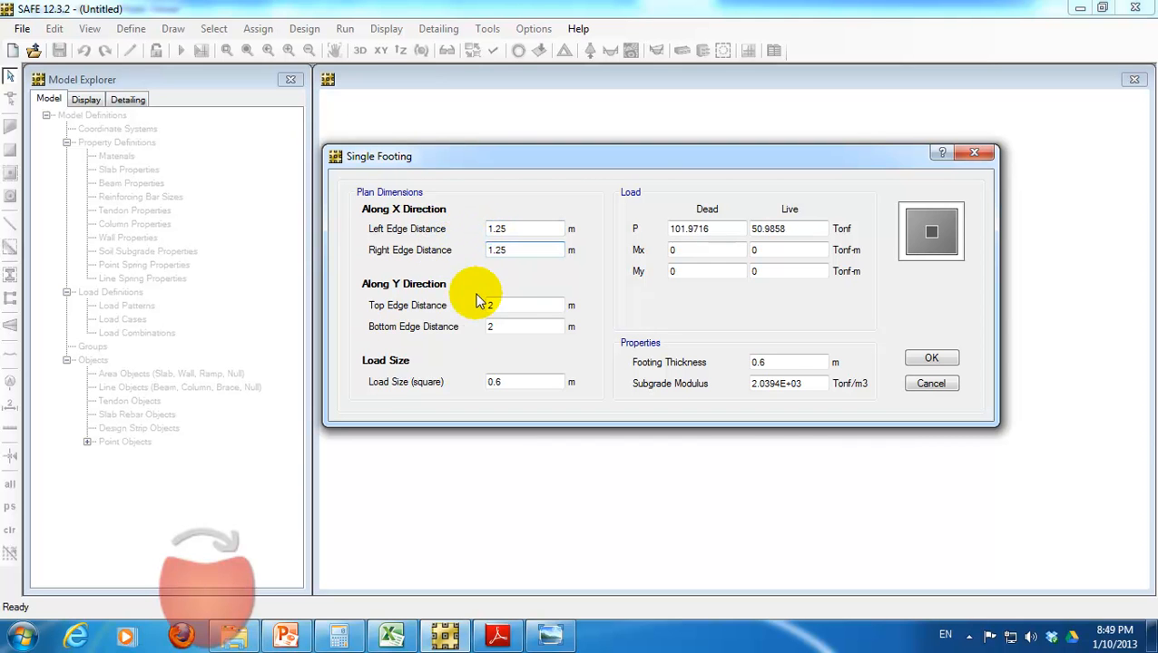
drag(502, 311, 376, 318)
text(1.25)
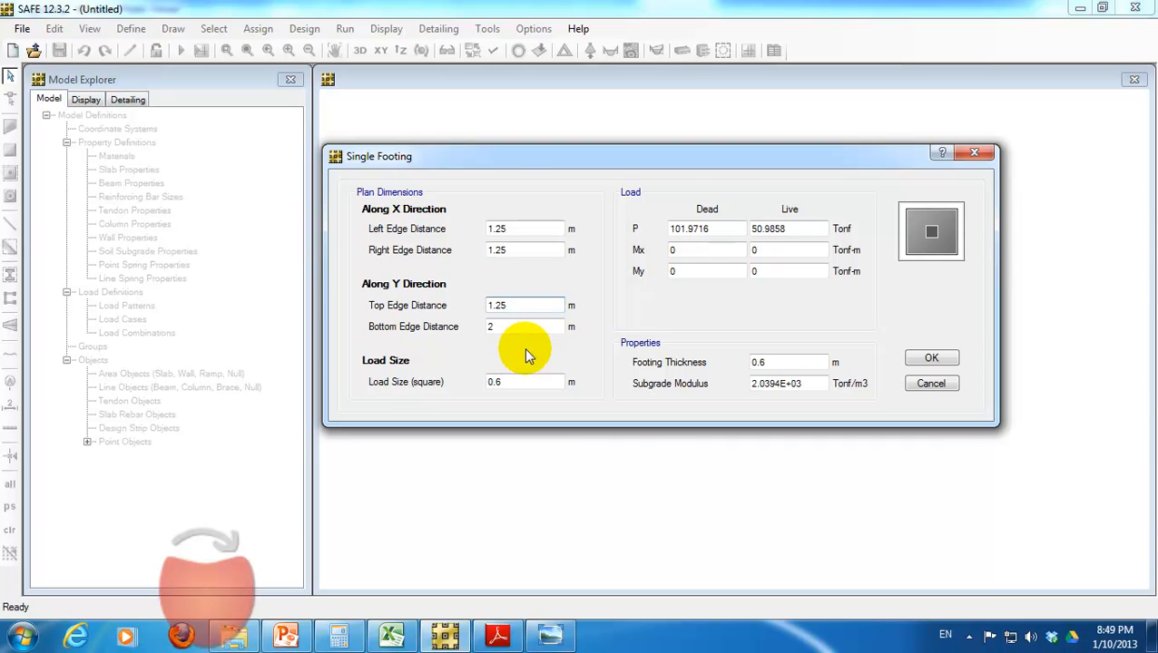
drag(517, 329, 451, 338)
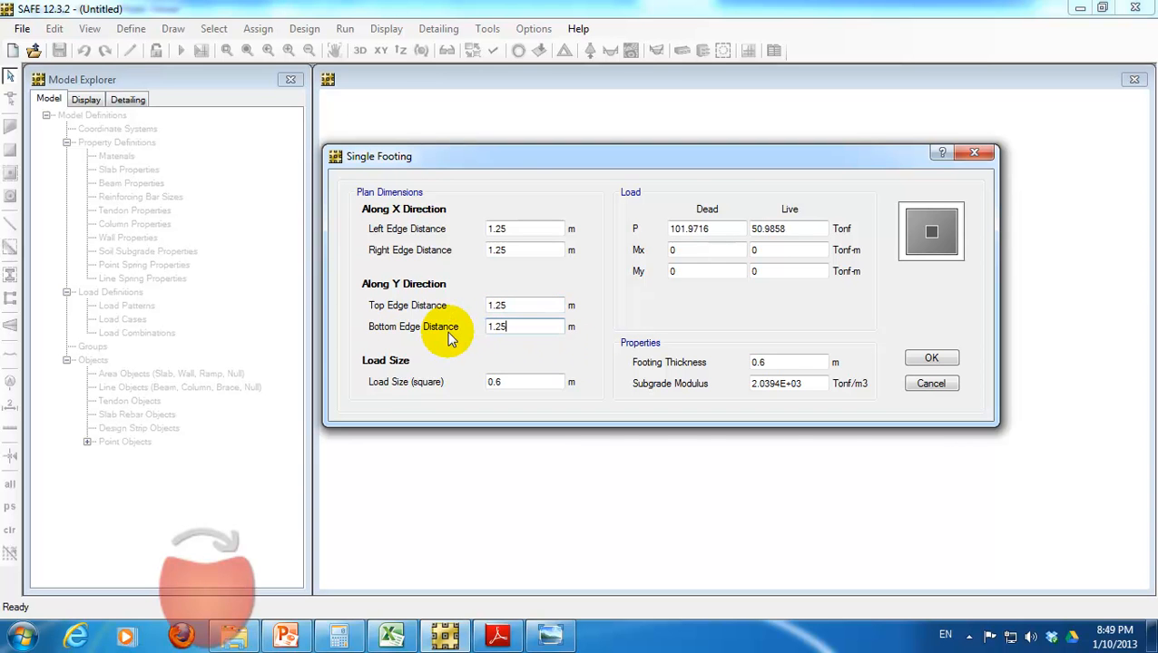
click(515, 306)
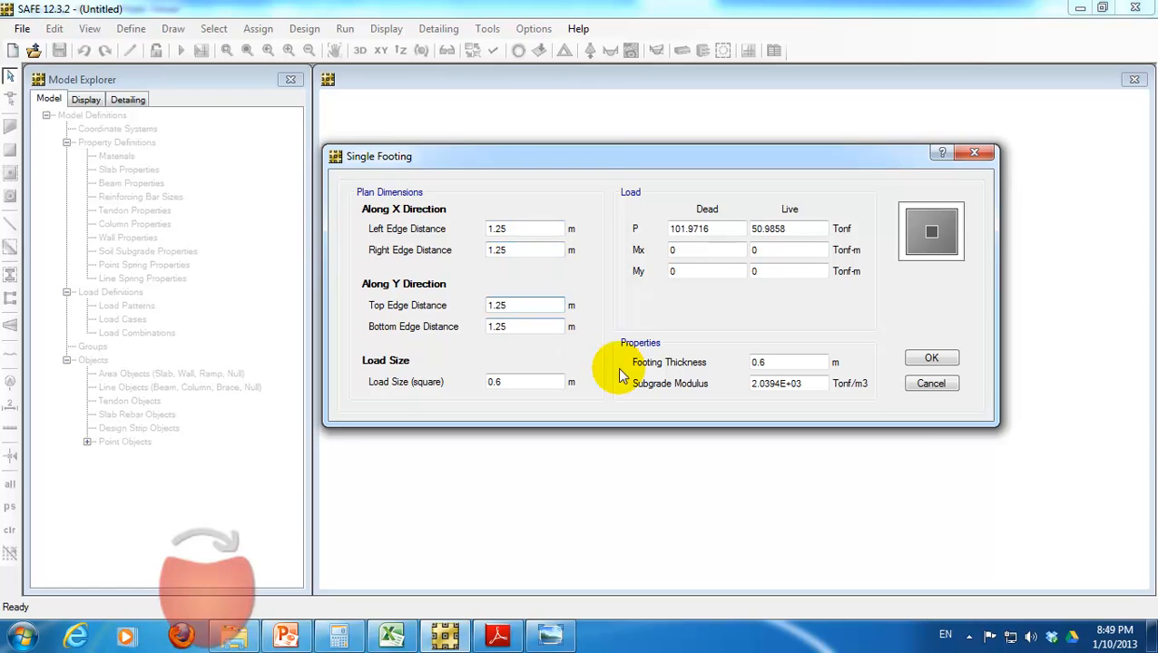
- Set the footing's axial load P to 100 Tonf dead and 50 Tonf live, keeping the Mx and My moments at 0
drag(595, 163, 527, 163)
drag(667, 230, 550, 241)
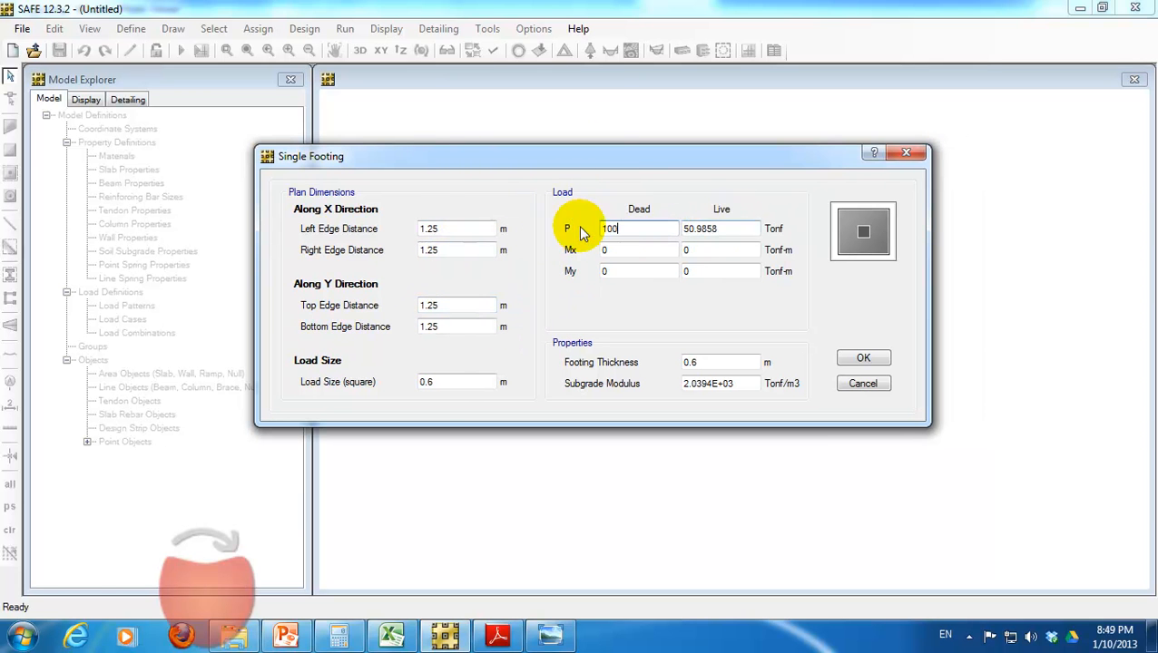
drag(741, 231, 641, 238)
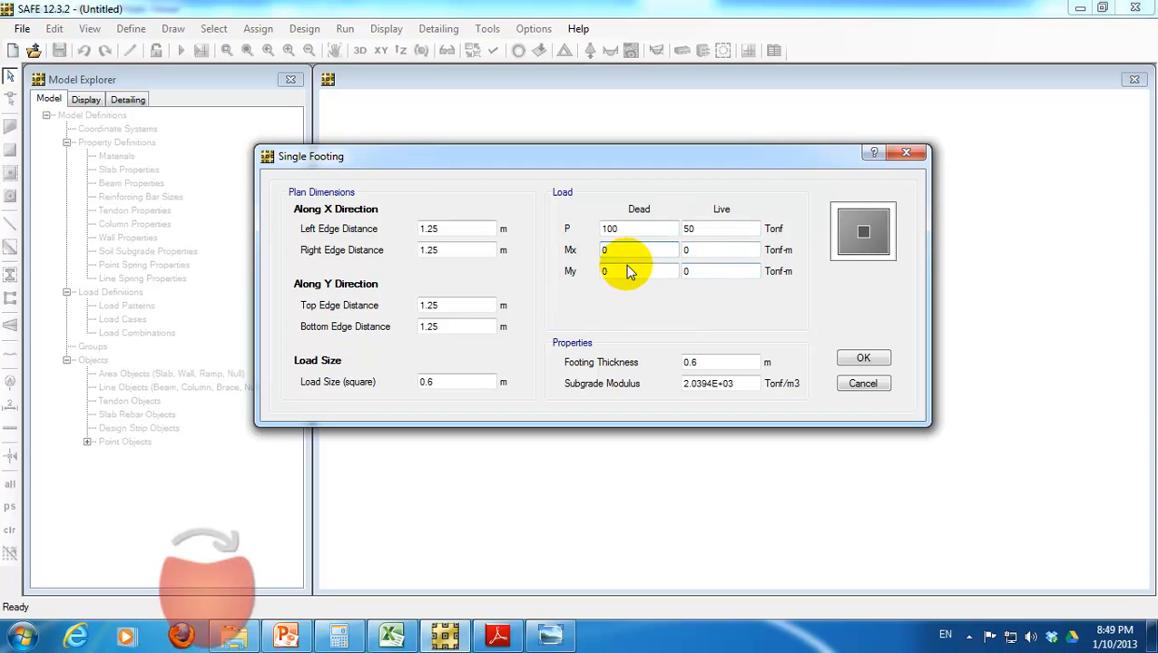
click(713, 260)
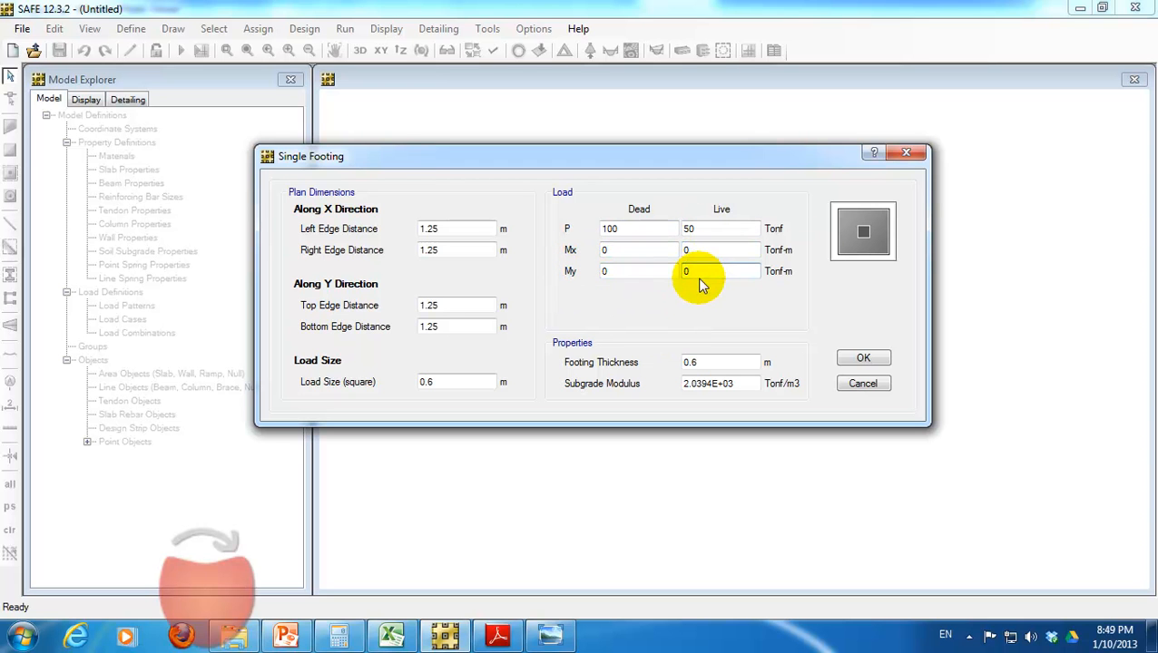
click(670, 271)
- Switch to the single footing design workbook in Excel and check the column dimensions, service loads, footing dimensions and depth against the SAFE input
click(391, 637)
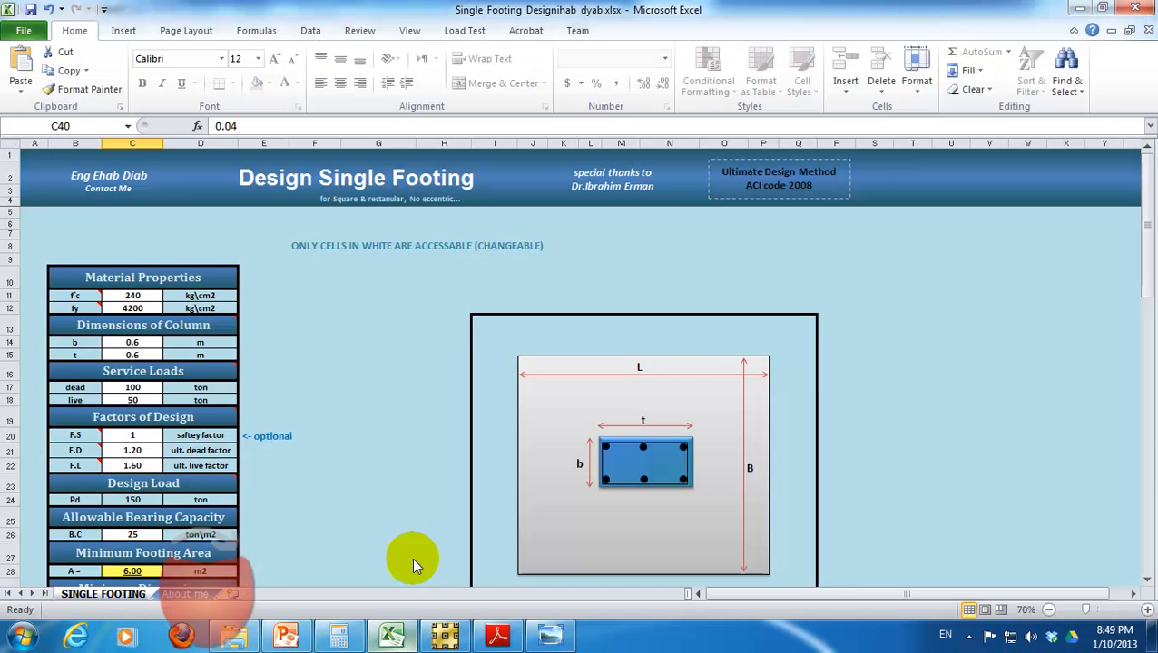
scroll(445, 374, down, 5)
scroll(455, 430, up, 5)
scroll(459, 428, down, 5)
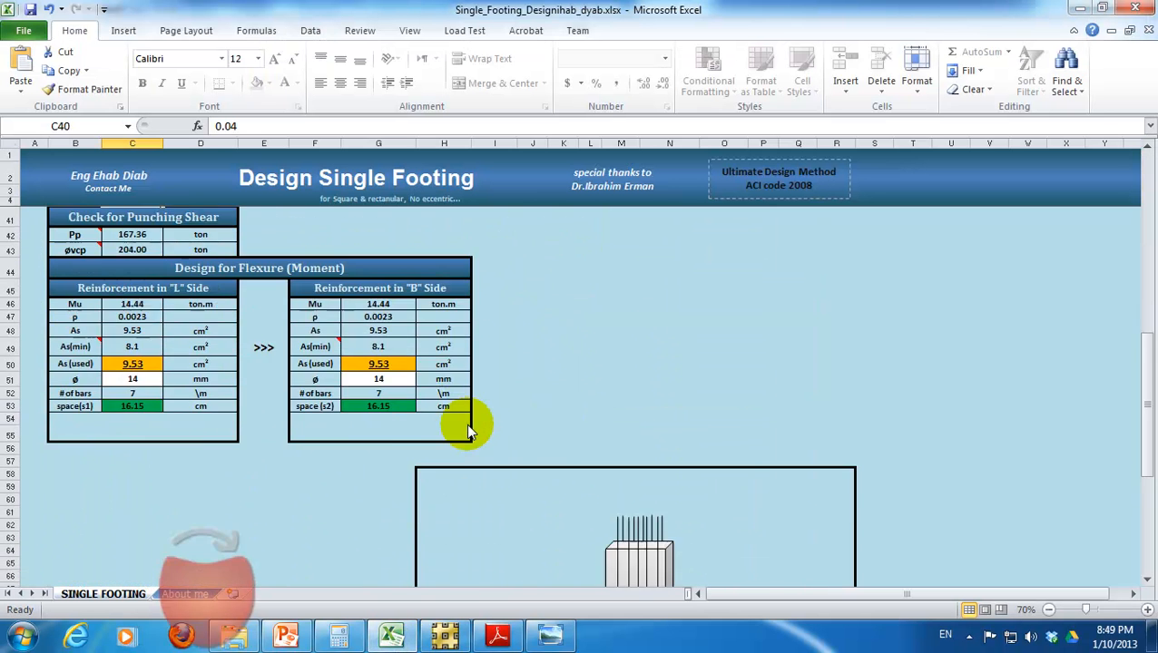
scroll(465, 424, up, 5)
scroll(127, 392, down, 5)
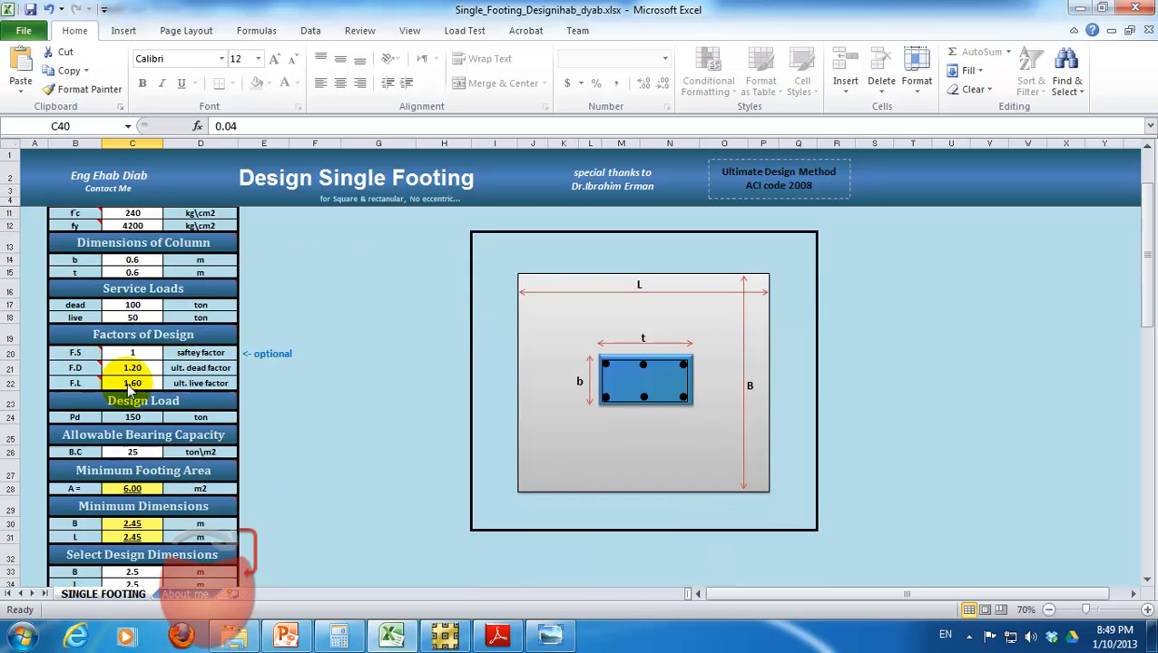
scroll(136, 305, up, 1)
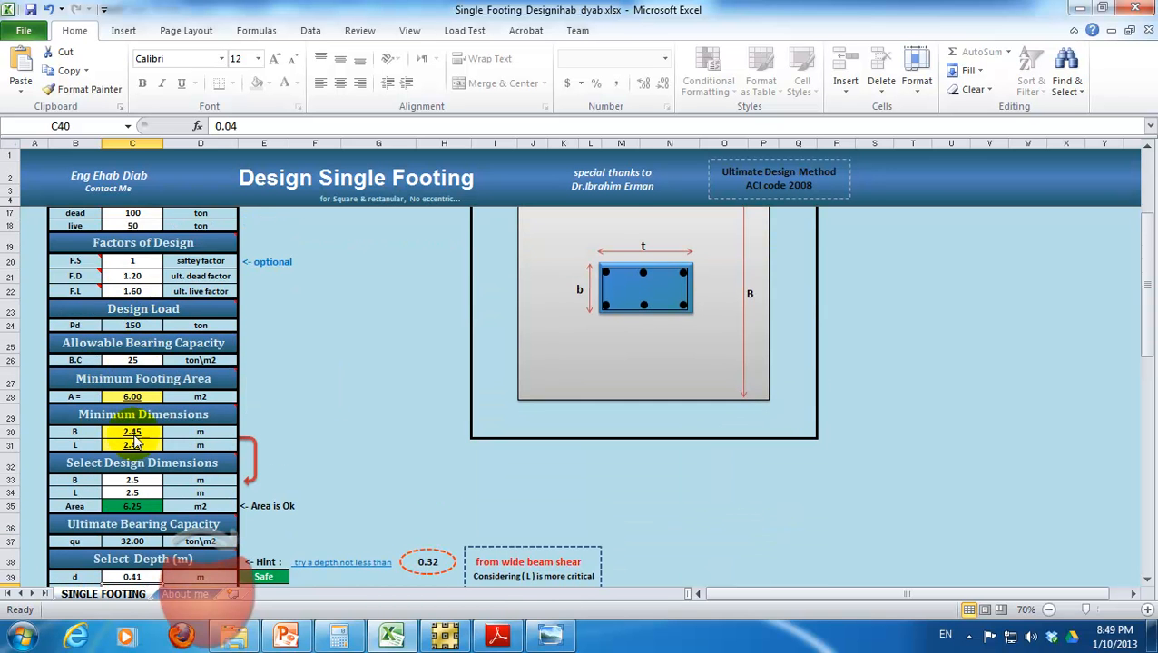
scroll(402, 451, up, 4)
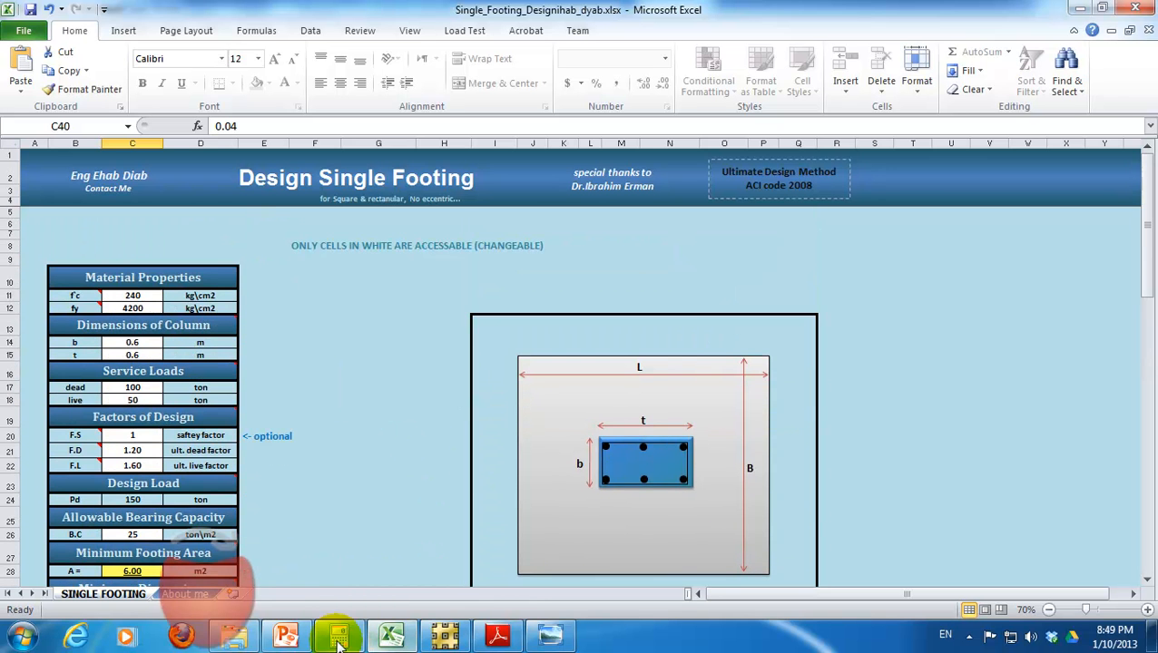
scroll(390, 426, down, 4)
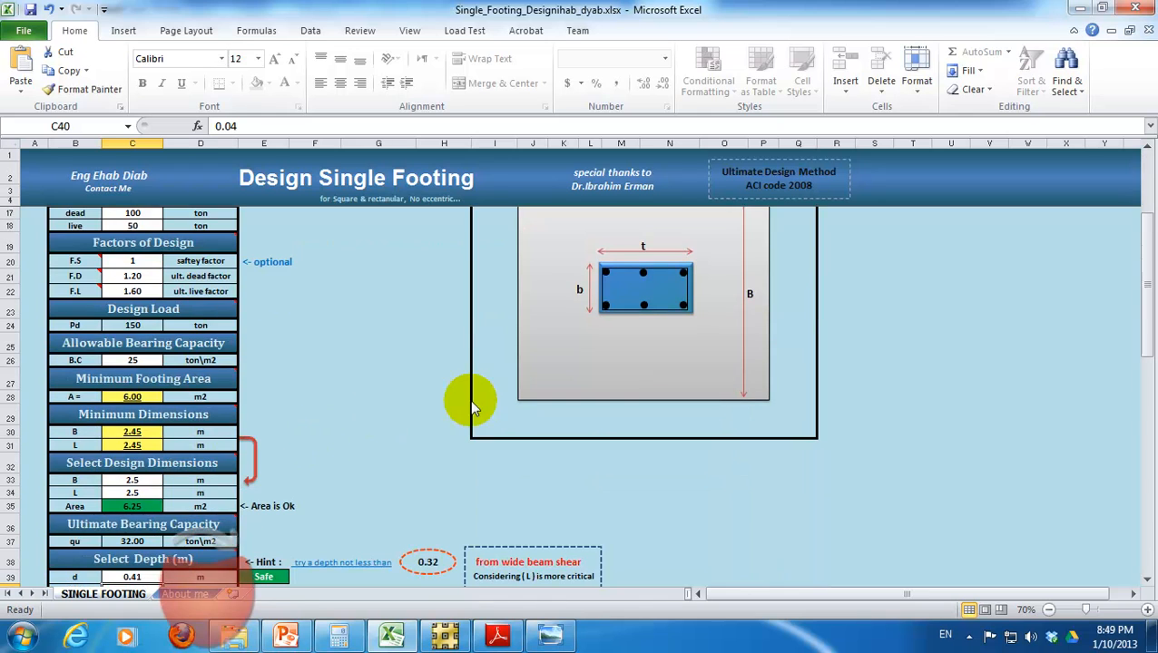
click(444, 636)
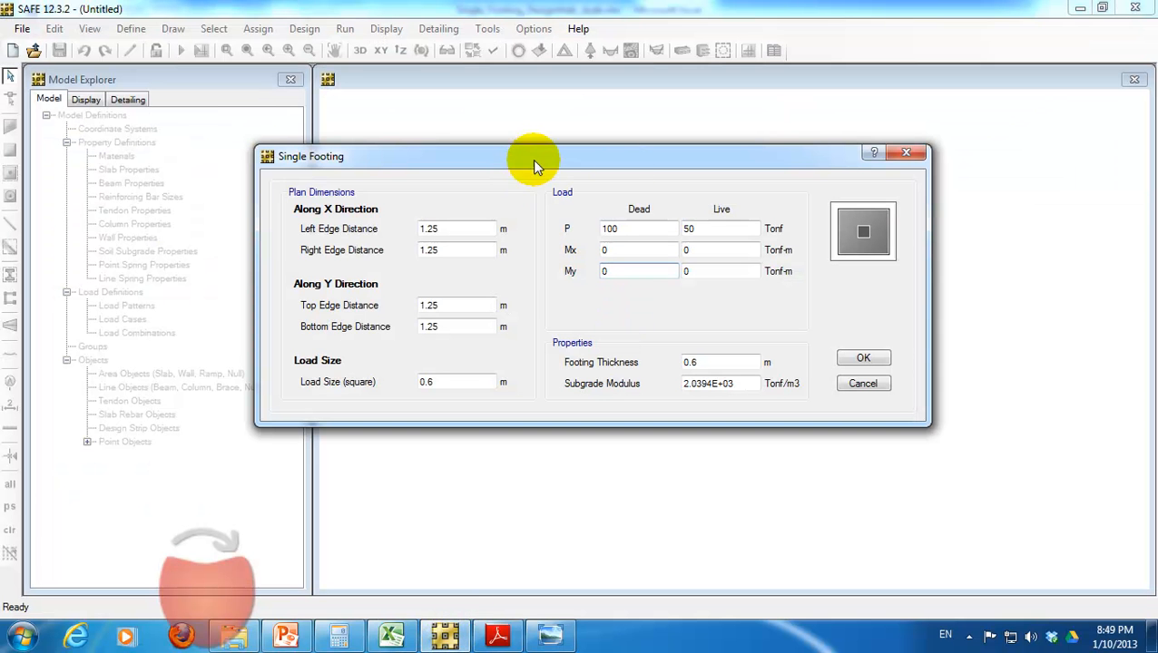
drag(424, 177, 467, 163)
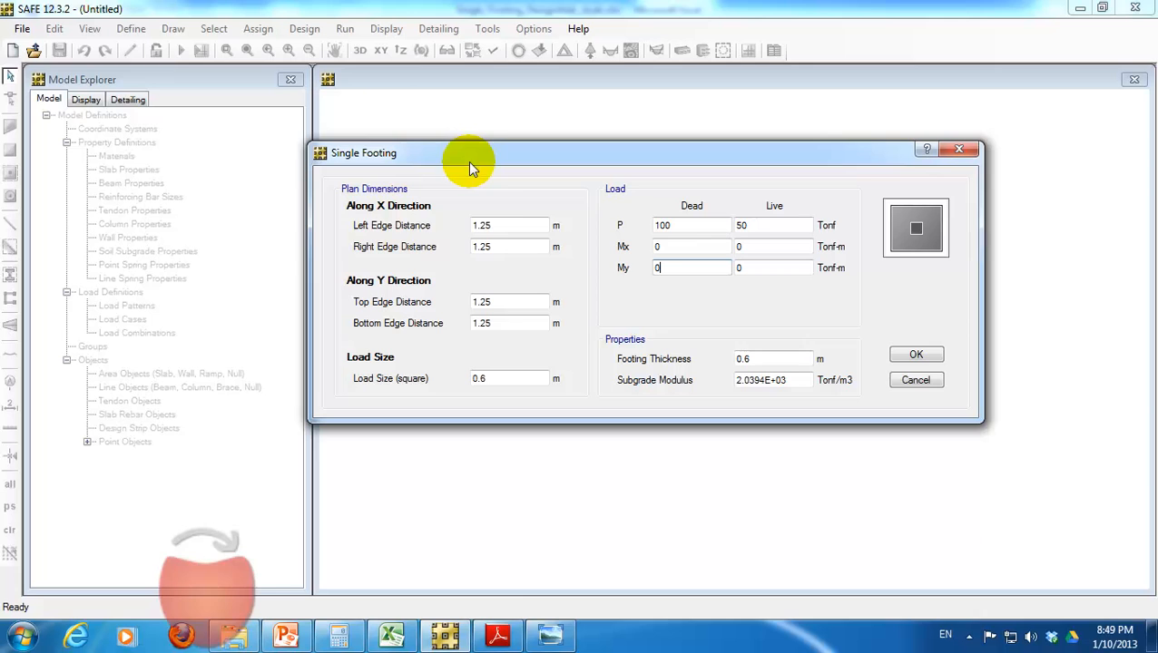
click(392, 636)
scroll(220, 470, down, 10)
scroll(400, 491, up, 12)
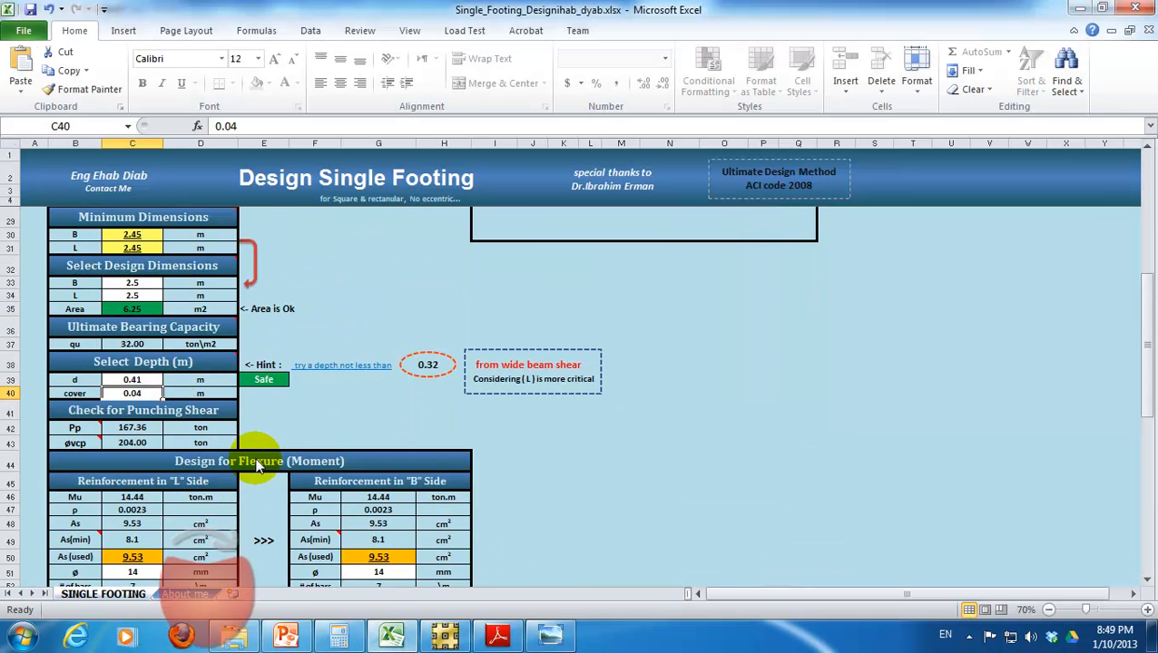
- Return to SAFE and enter 0.6 m as the footing's square load size
click(446, 635)
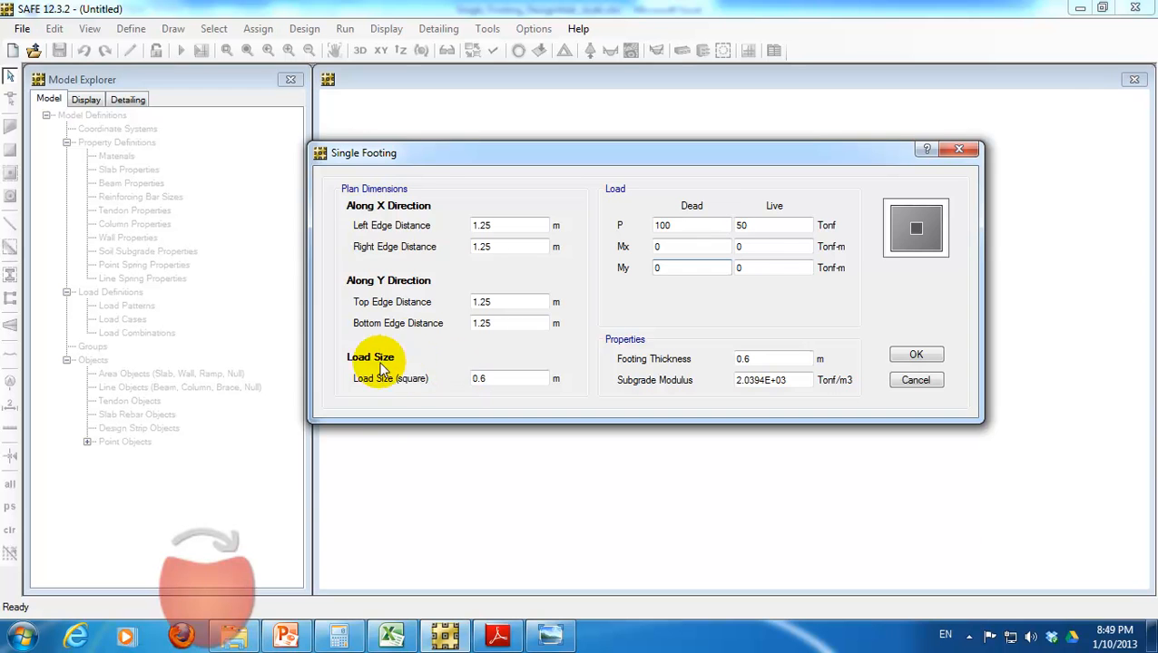
drag(394, 159, 451, 159)
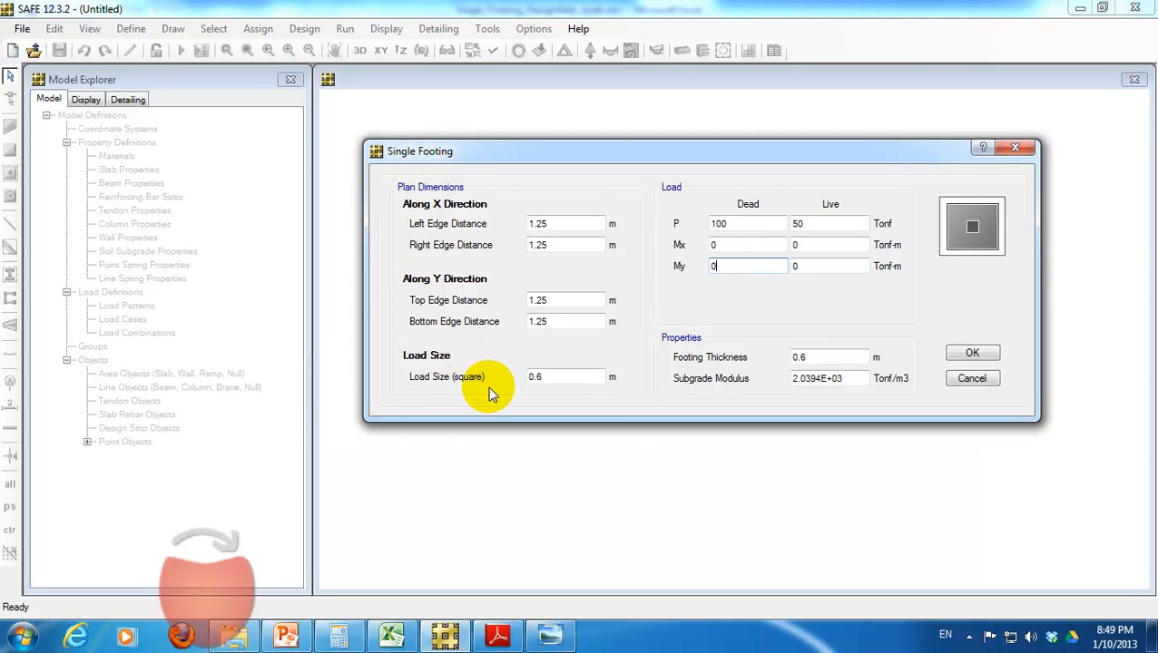
drag(563, 379, 481, 382)
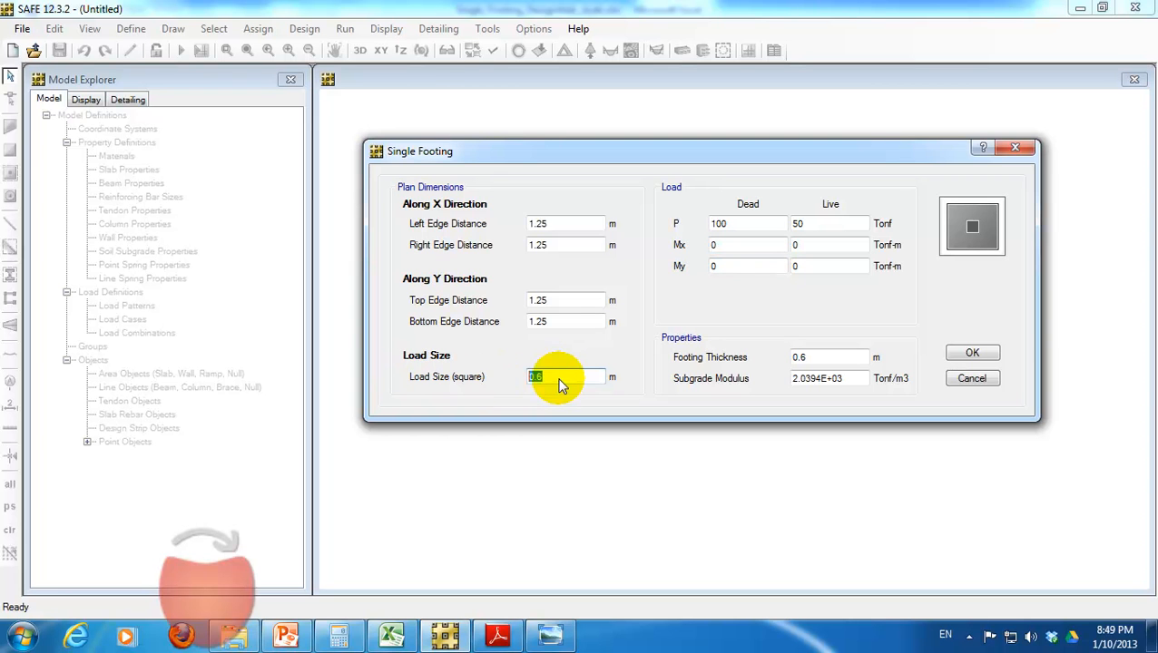
drag(571, 379, 514, 387)
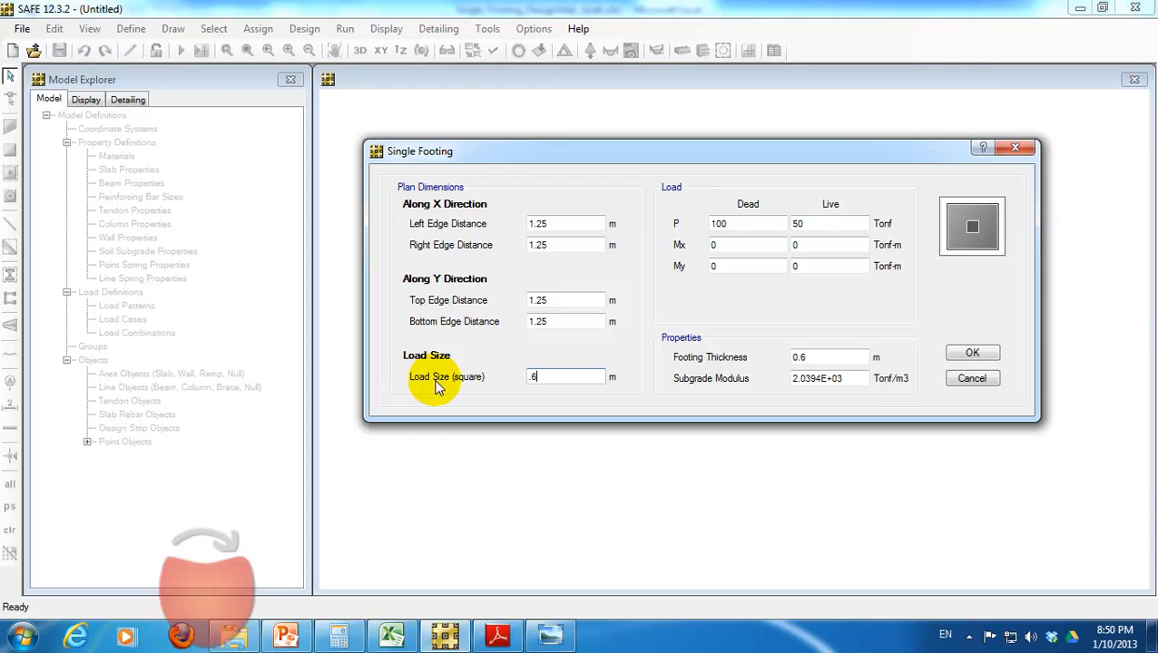
- Set the footing thickness to 0.45 m
drag(449, 149, 424, 128)
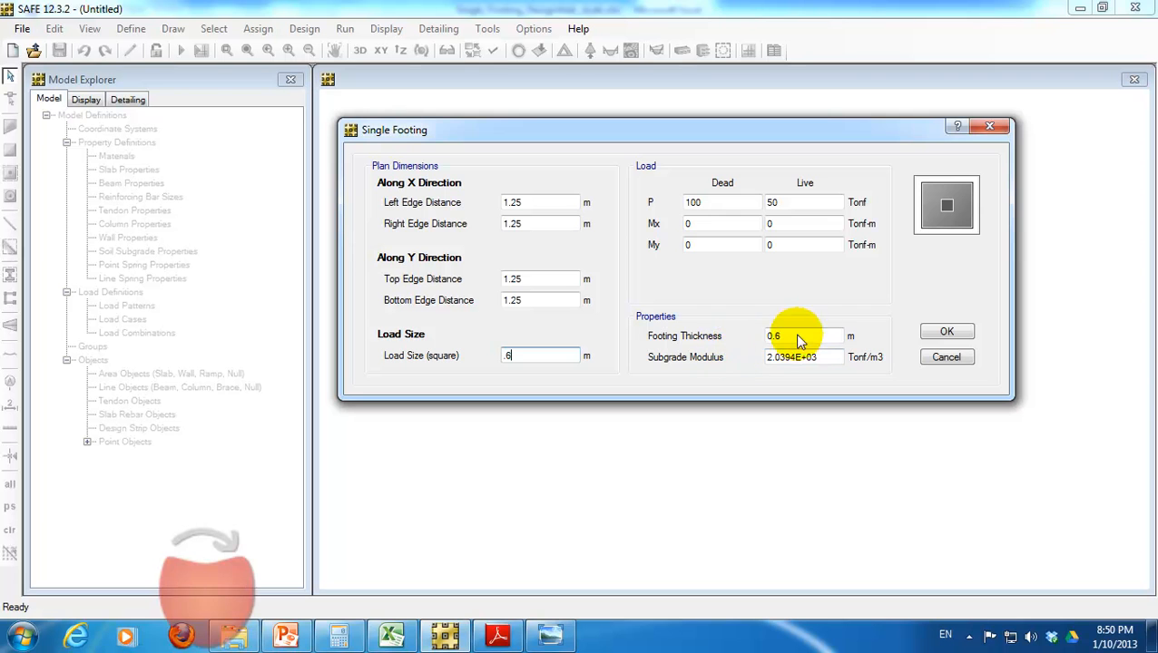
key(Tab)
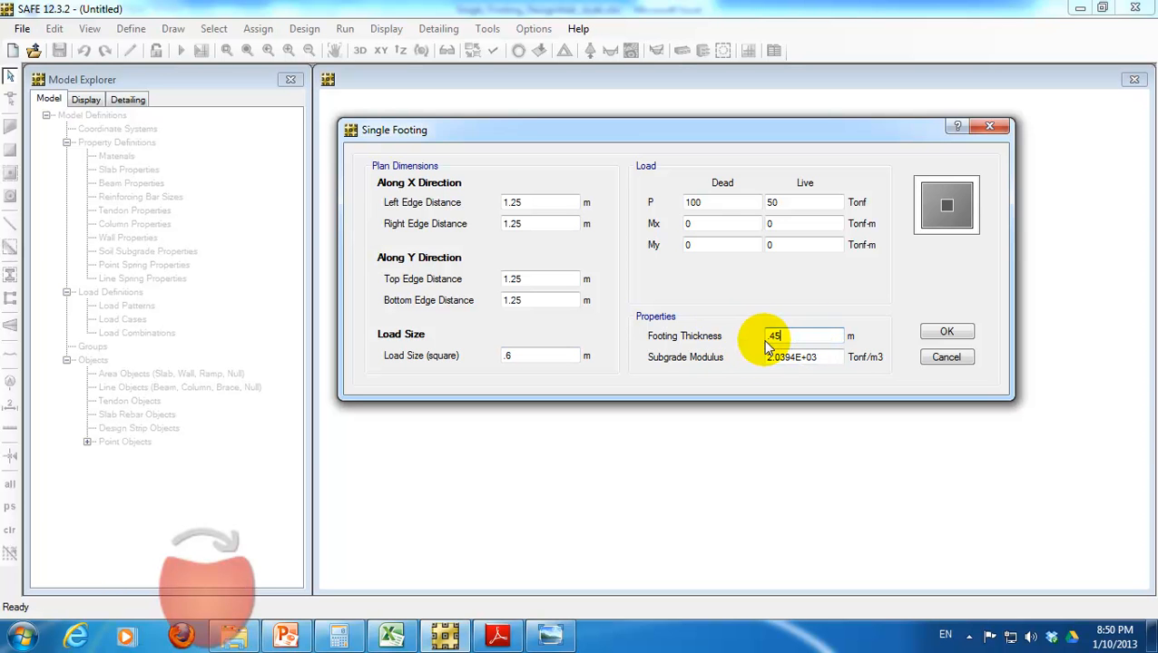
drag(787, 336, 746, 336)
click(812, 339)
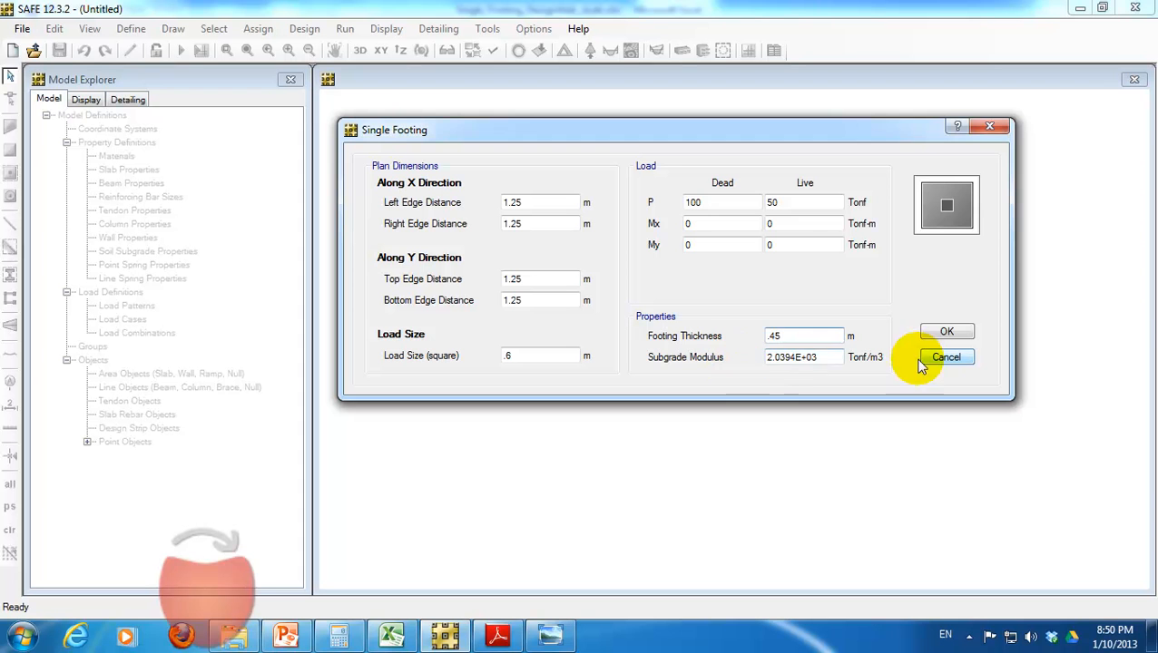
- Select the subgrade modulus value for editing, and examine the formula and its terms in Subgrade modulus.pdf in Adobe Reader
drag(815, 361, 740, 366)
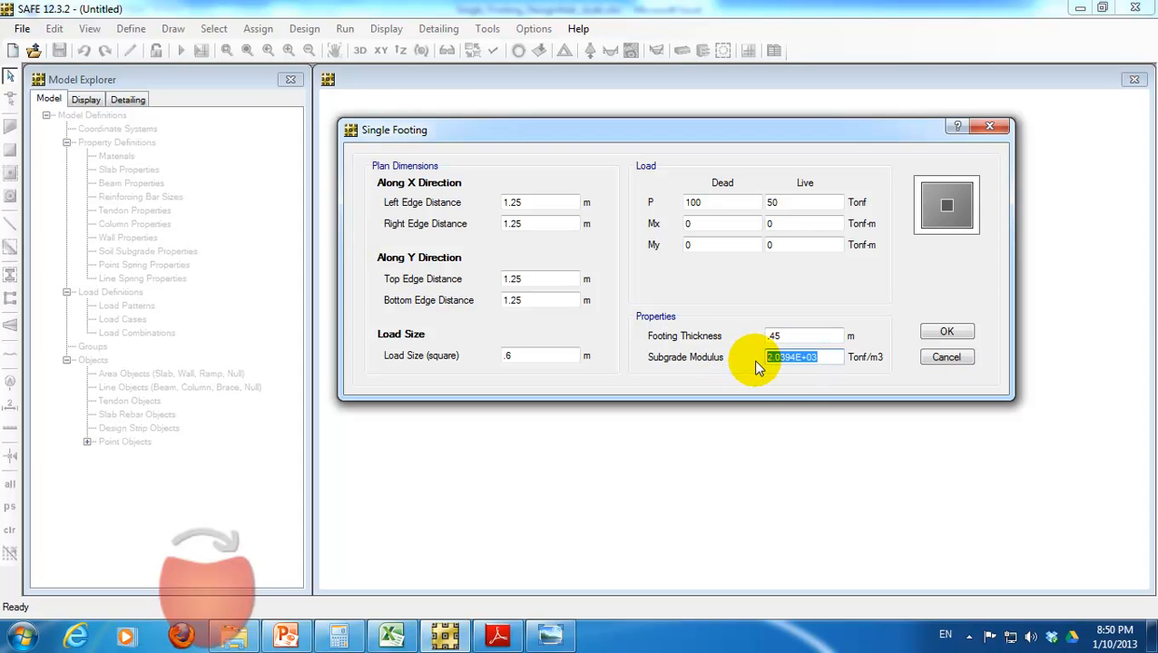
click(234, 635)
click(280, 218)
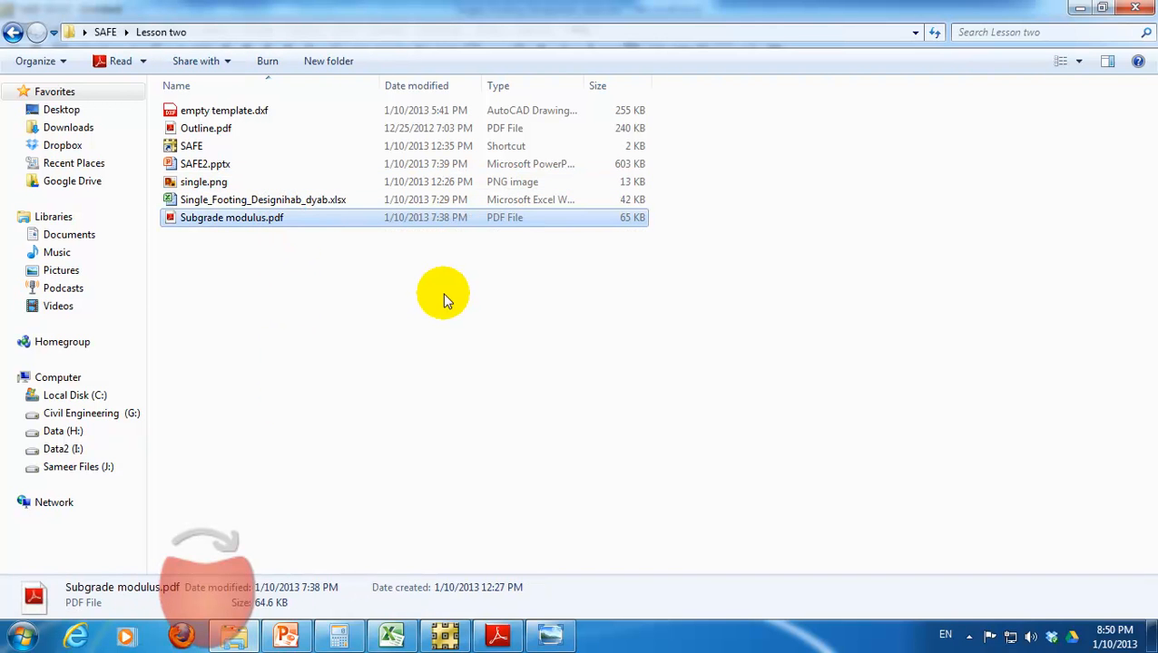
click(497, 635)
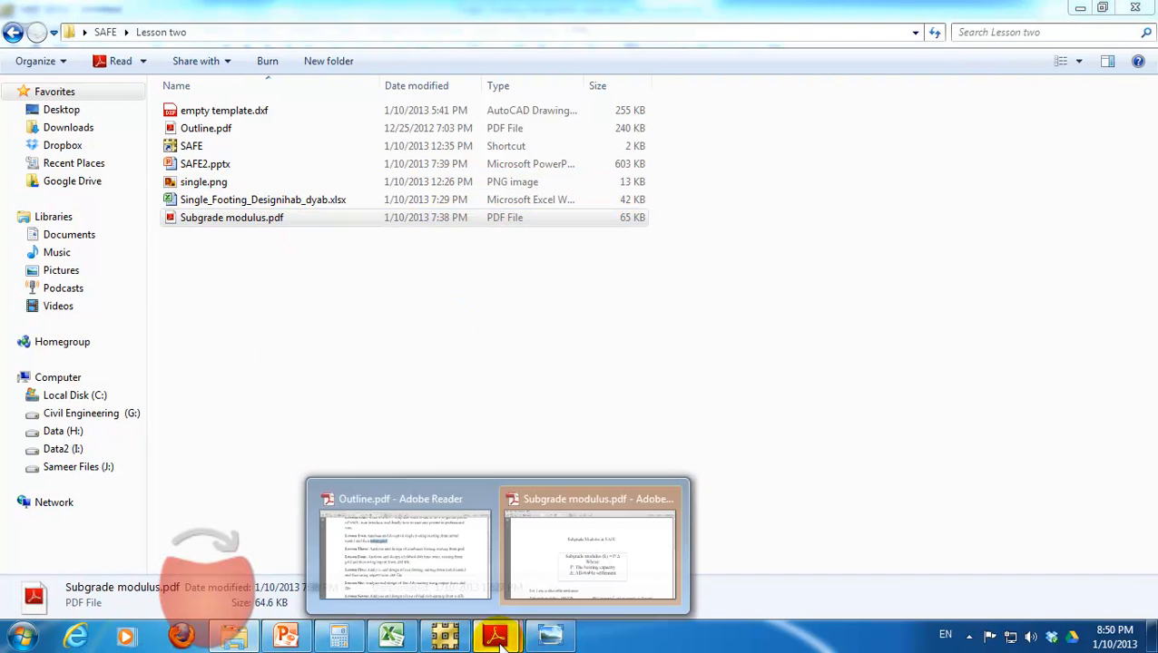
click(590, 564)
scroll(679, 272, down, 1)
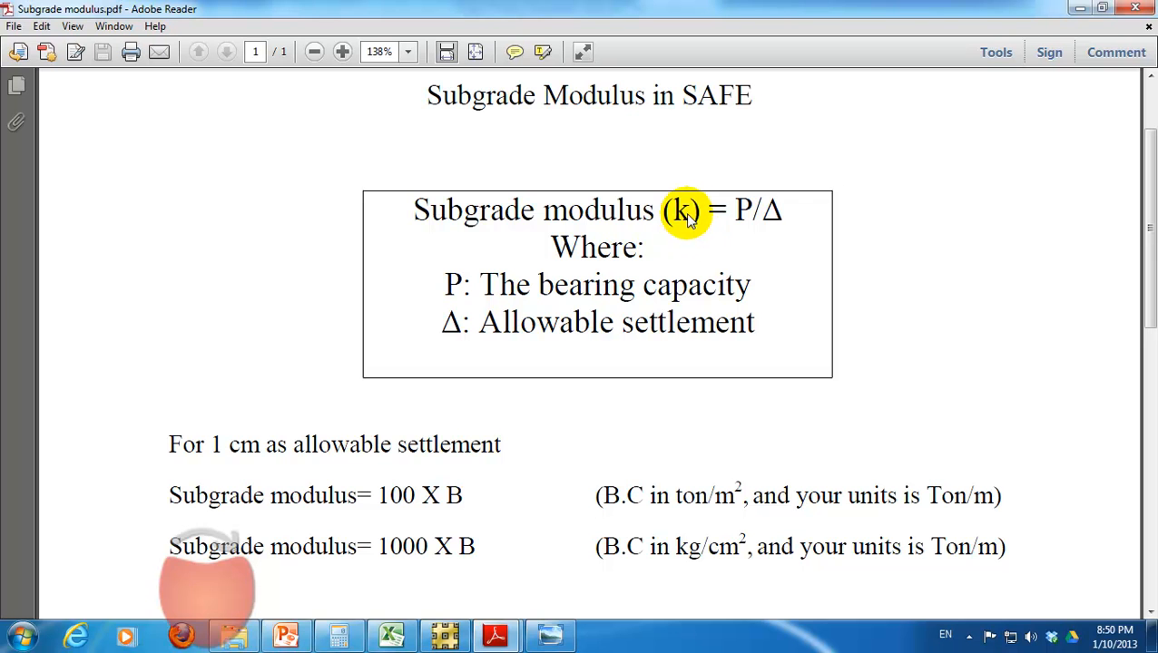
click(735, 209)
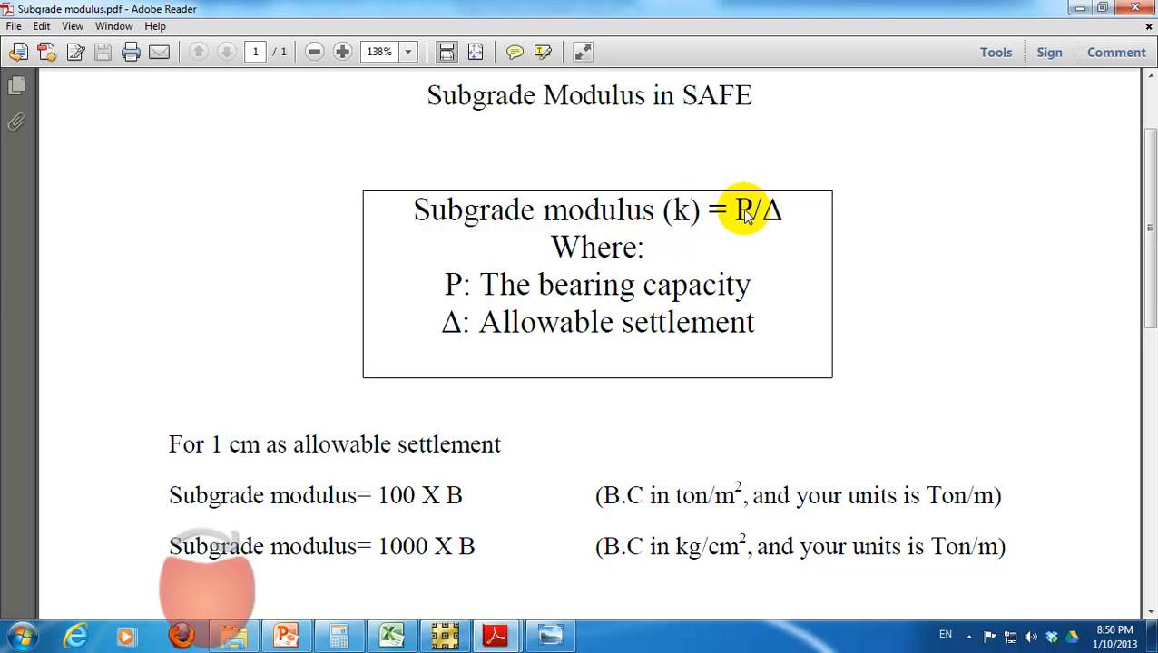
double_click(775, 211)
scroll(490, 279, down, 1)
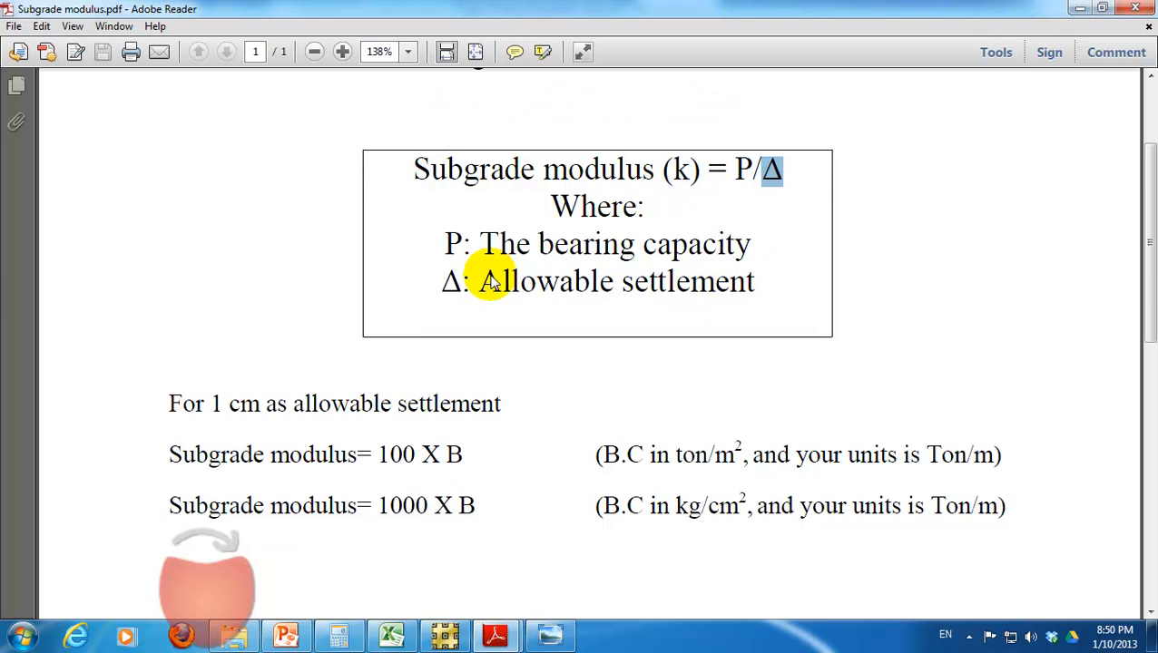
drag(479, 241, 635, 247)
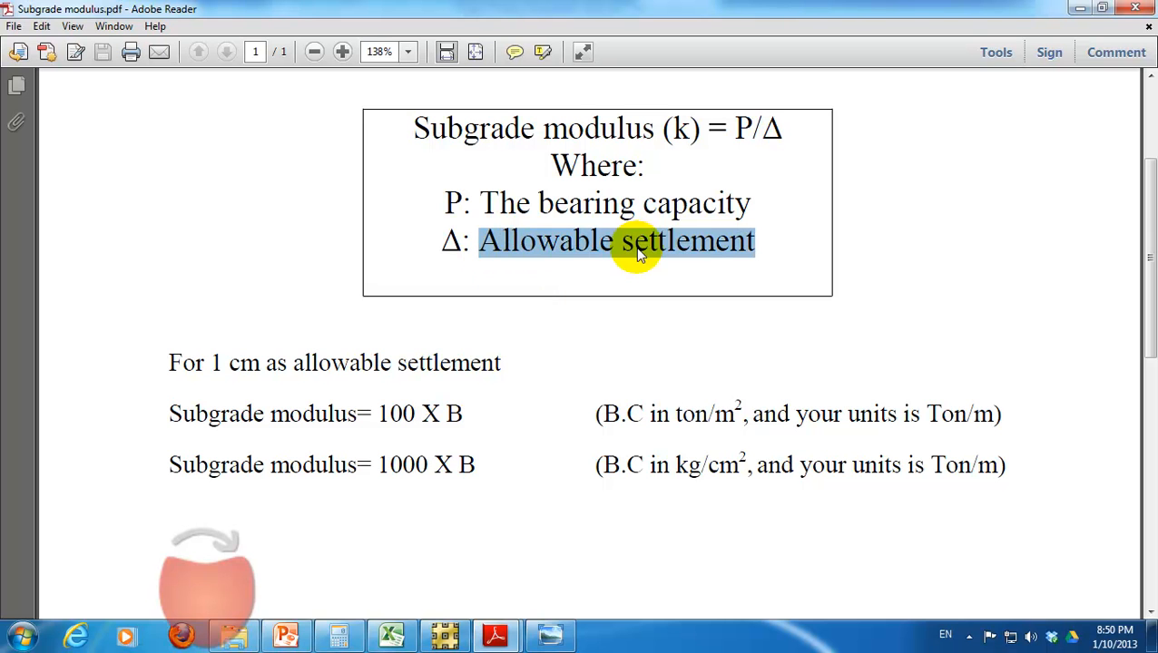